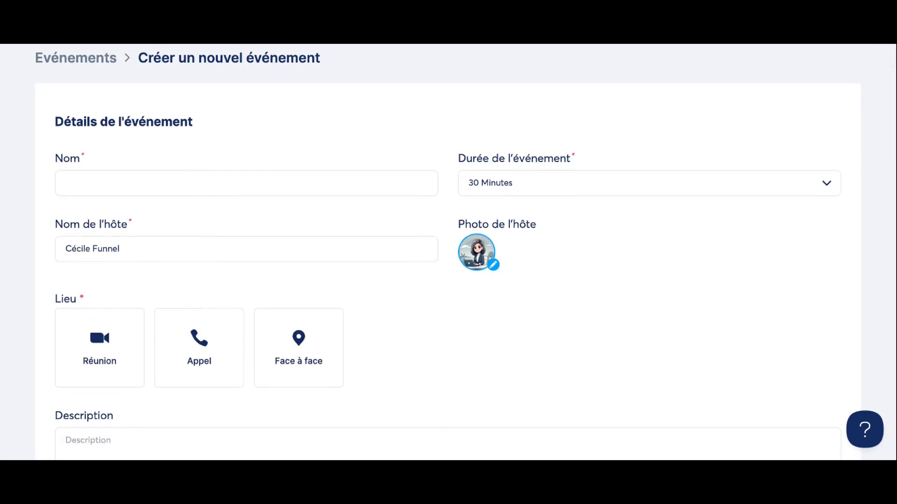
Name the event 'Séance de coaching individuelle' and give it a 60 Minutes duration.
left_click(195, 186)
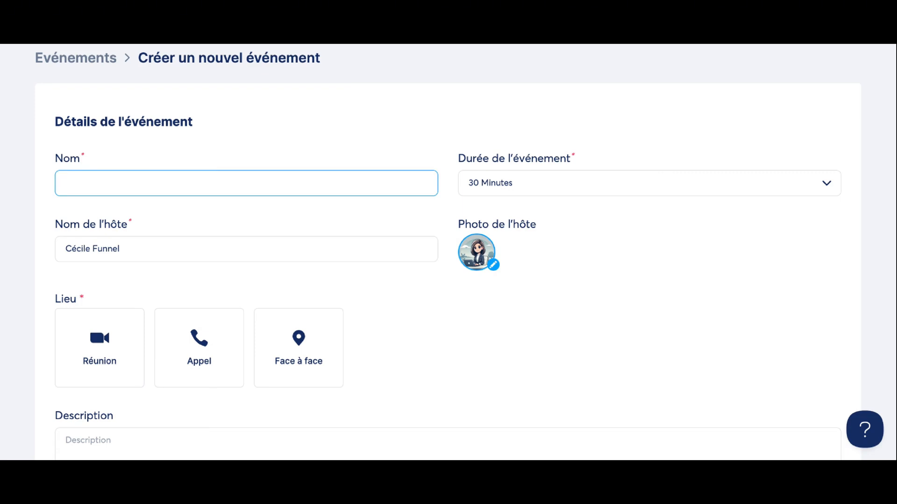
type("Séance de coaching individuelle")
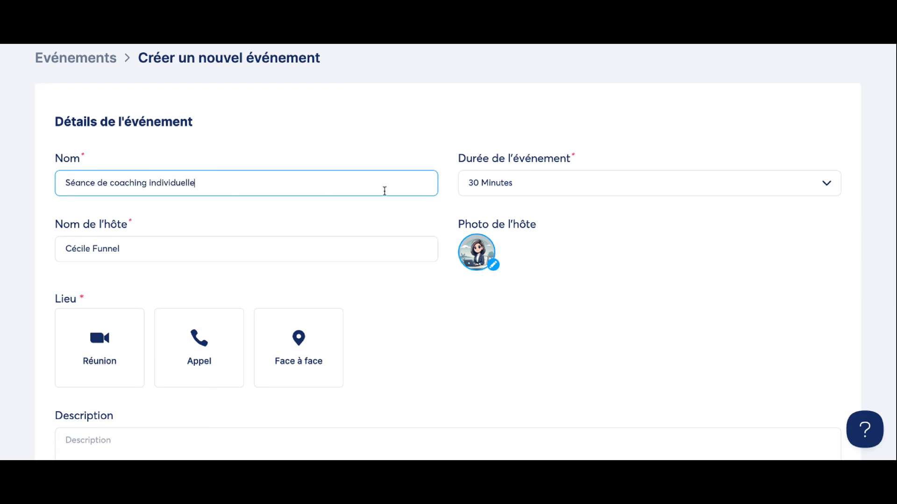
left_click(495, 189)
scroll(500, 312, "down", 2)
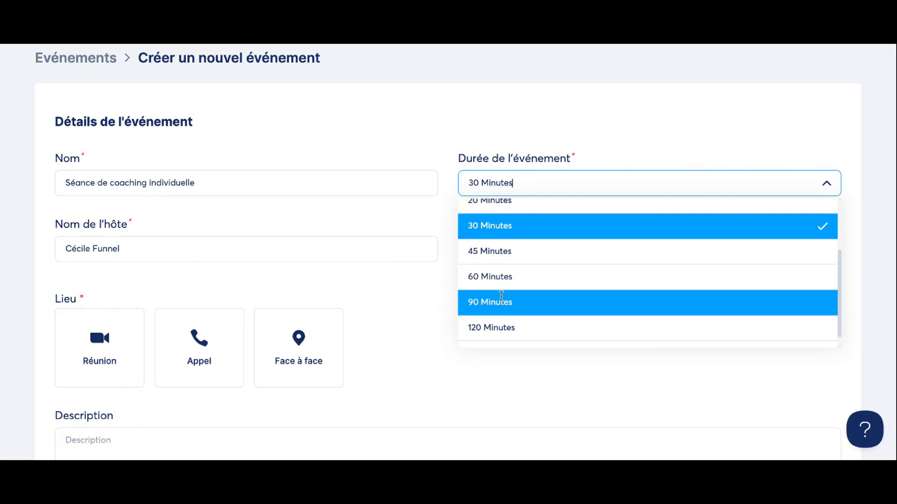
left_click(524, 274)
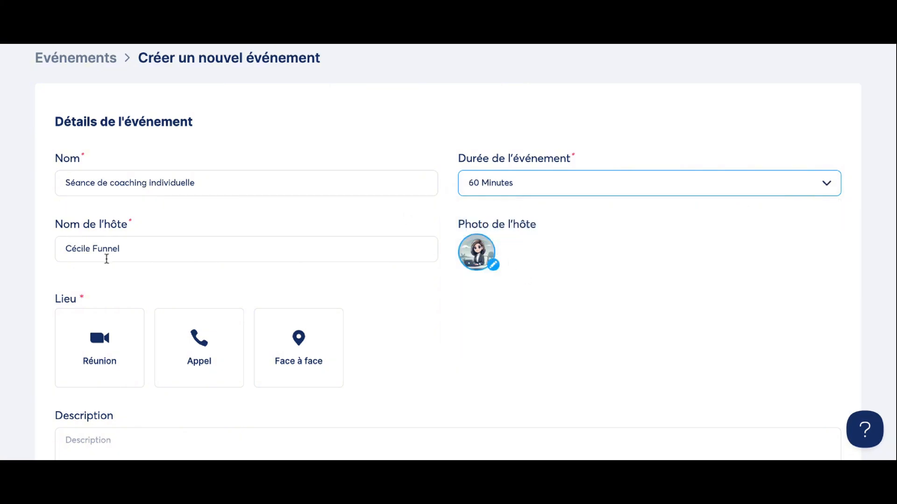
Try the online meeting, phone call and face-to-face locations, settling on online meeting (Réunion).
scroll(422, 292, "down", 2)
left_click(81, 262)
left_click(82, 244)
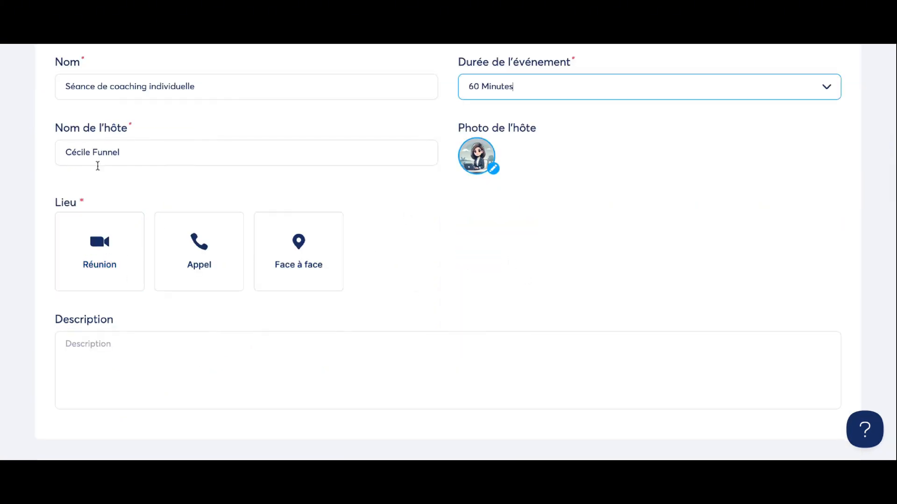
left_click(83, 244)
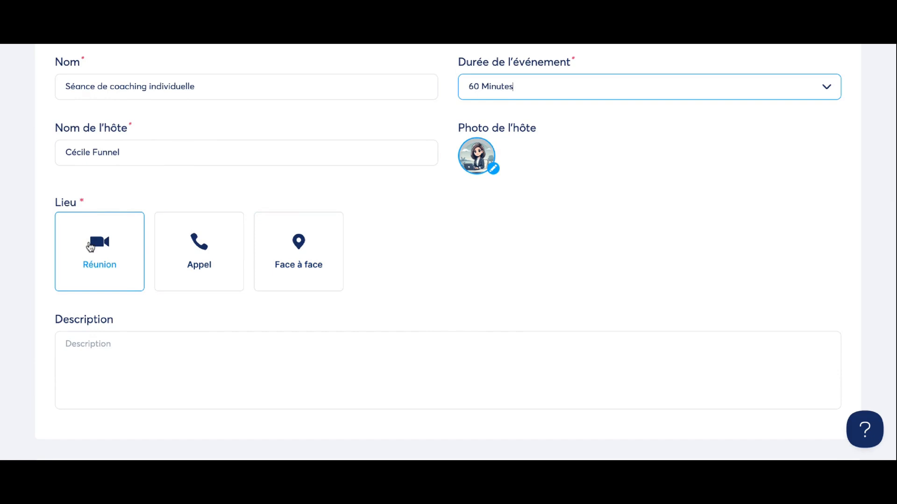
left_click(124, 243)
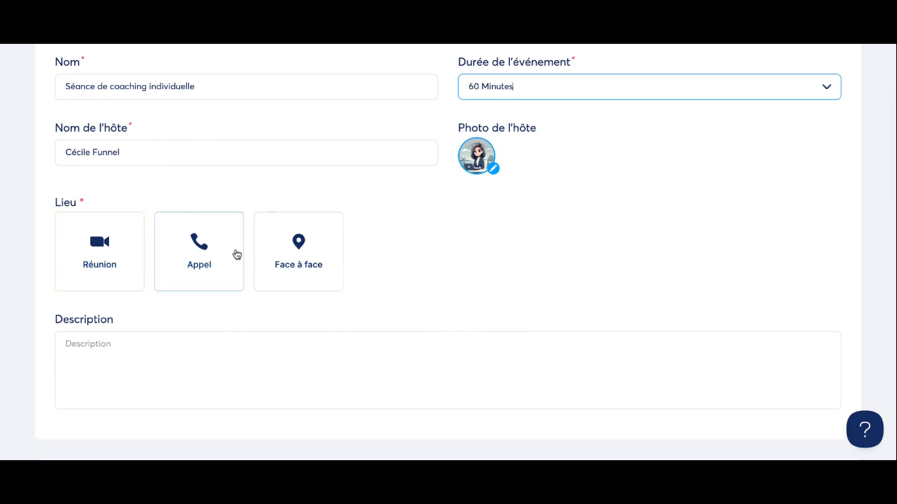
left_click(236, 255)
left_click(236, 254)
left_click(334, 278)
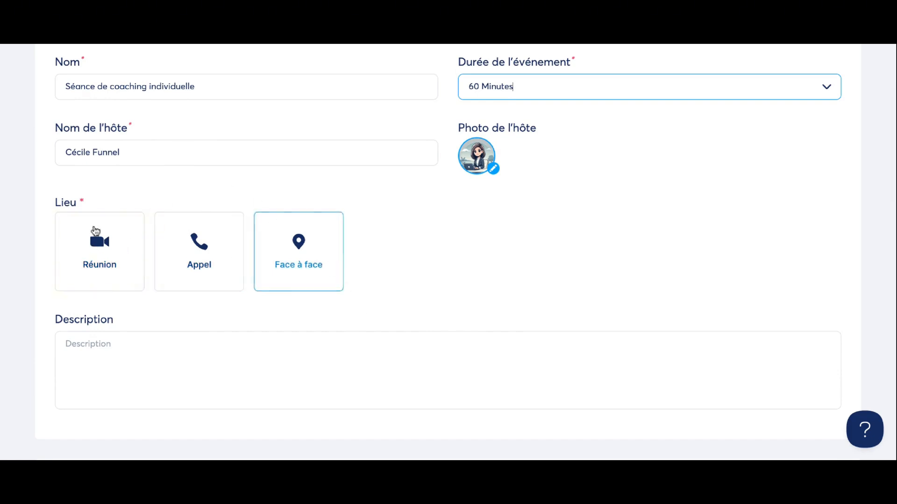
left_click(95, 231)
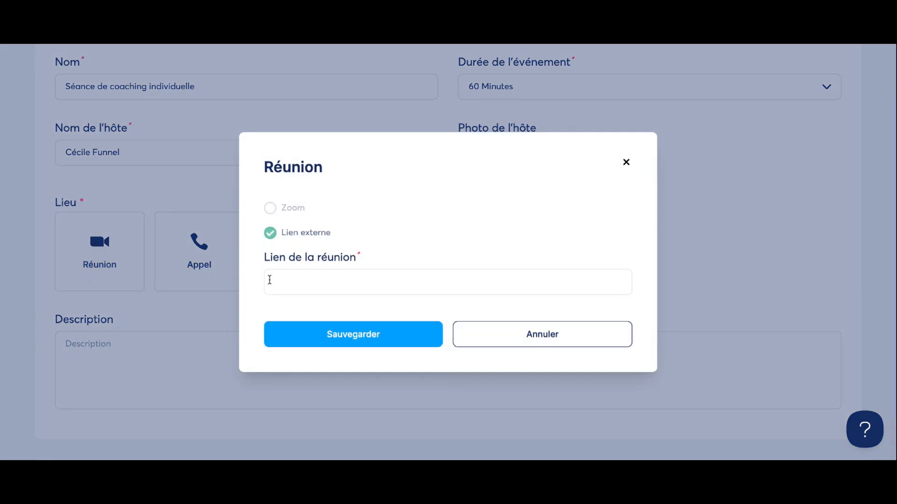
Save an external https meeting link for the Réunion location.
left_click(275, 281)
type("https://")
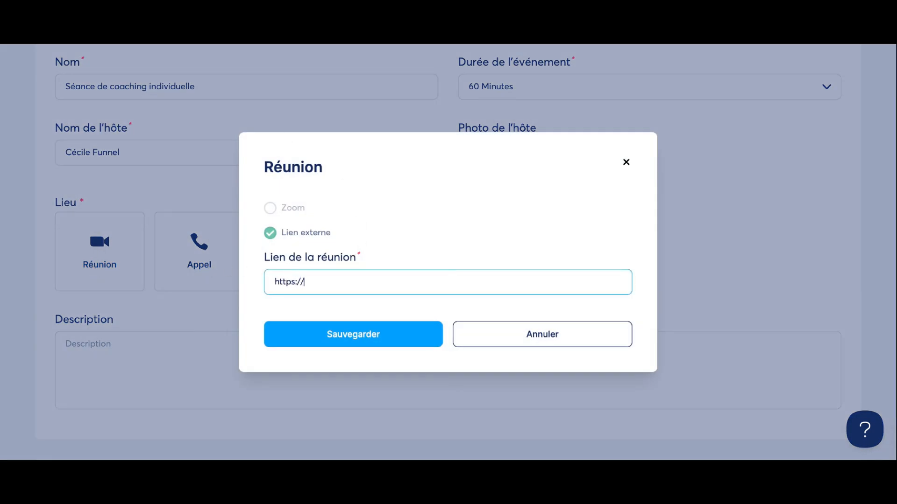
left_click(322, 333)
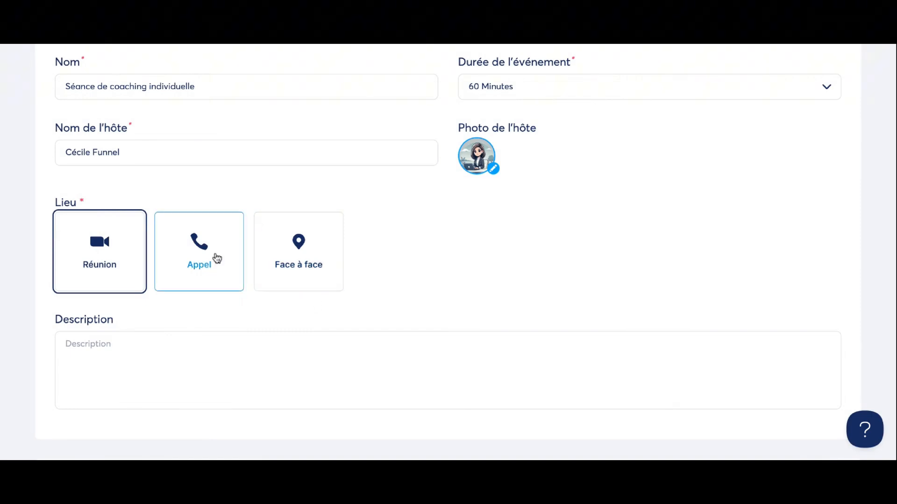
Save a phone call location, then open the face-to-face location setup and cancel it.
left_click(216, 256)
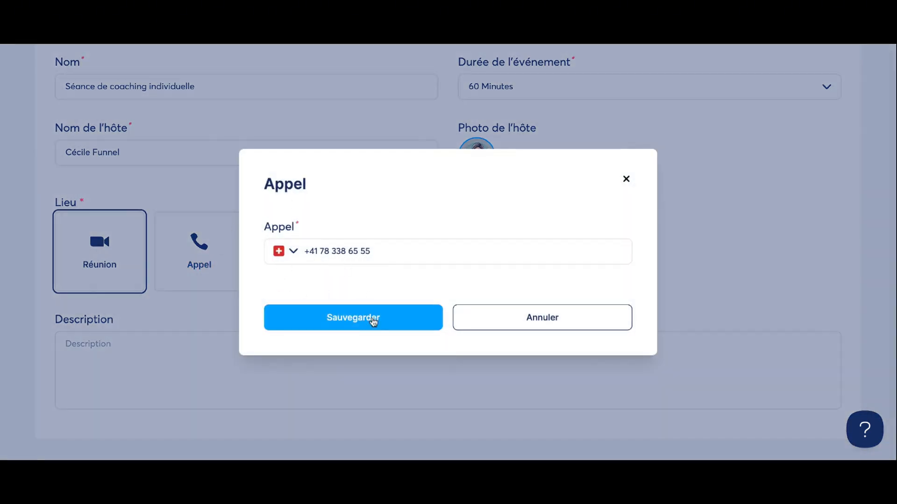
left_click(375, 329)
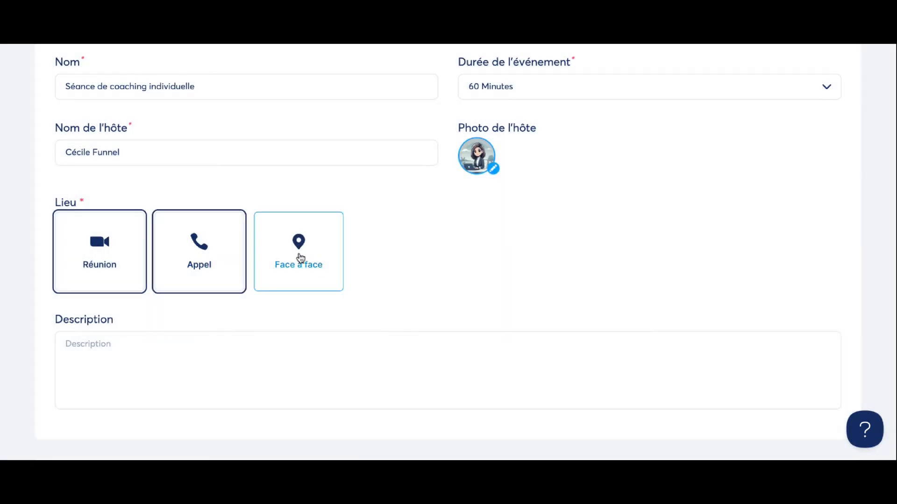
left_click(300, 257)
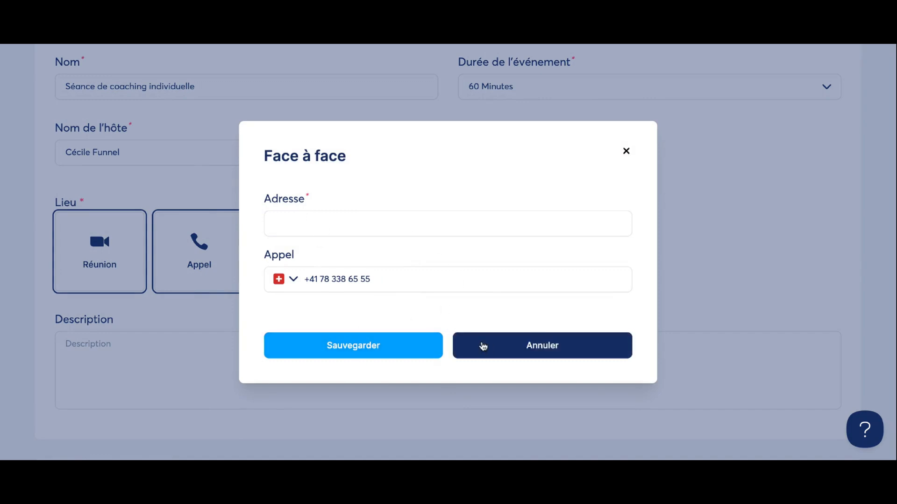
left_click(617, 385)
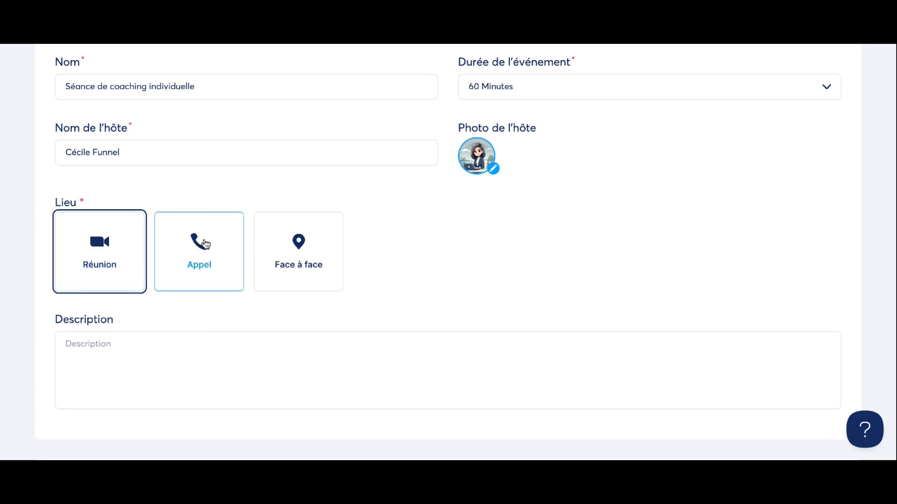
Apply the 18 mars–17 avril 2025 range in the Intervalle de dates picker.
left_click(137, 380)
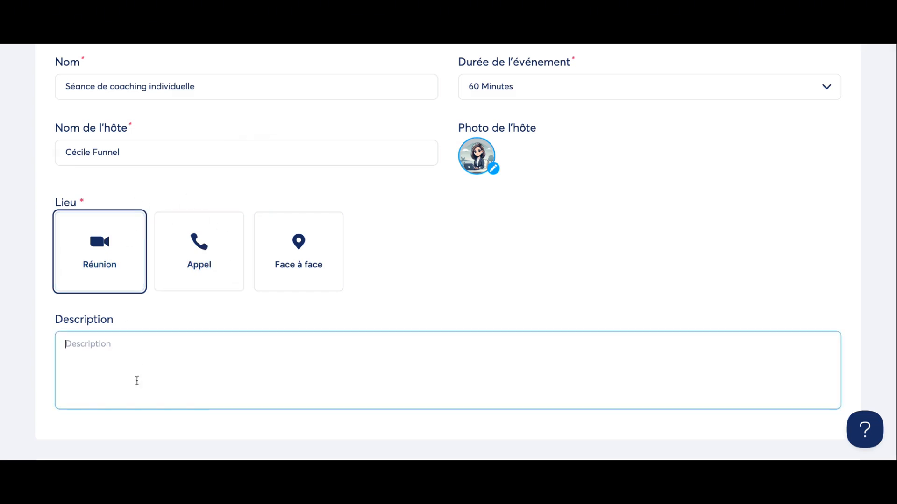
scroll(119, 362, "down", 7)
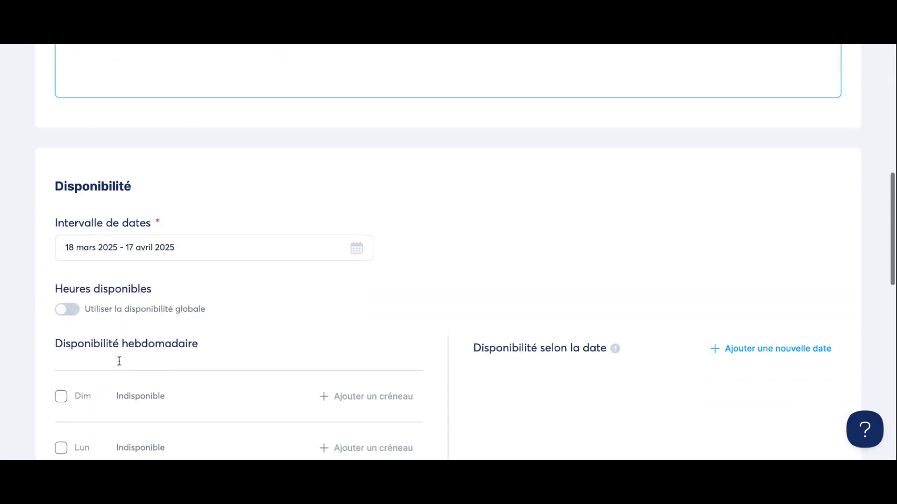
scroll(124, 345, "down", 2)
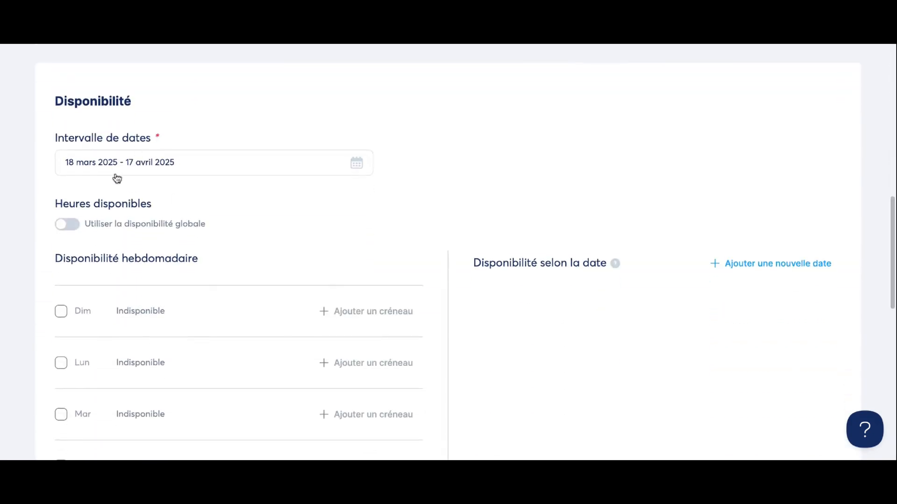
left_click(357, 166)
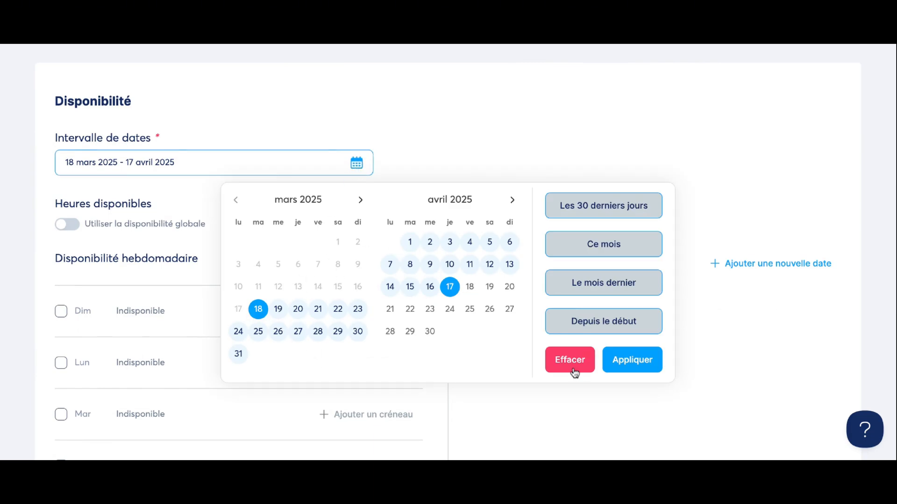
left_click(618, 365)
scroll(99, 246, "down", 3)
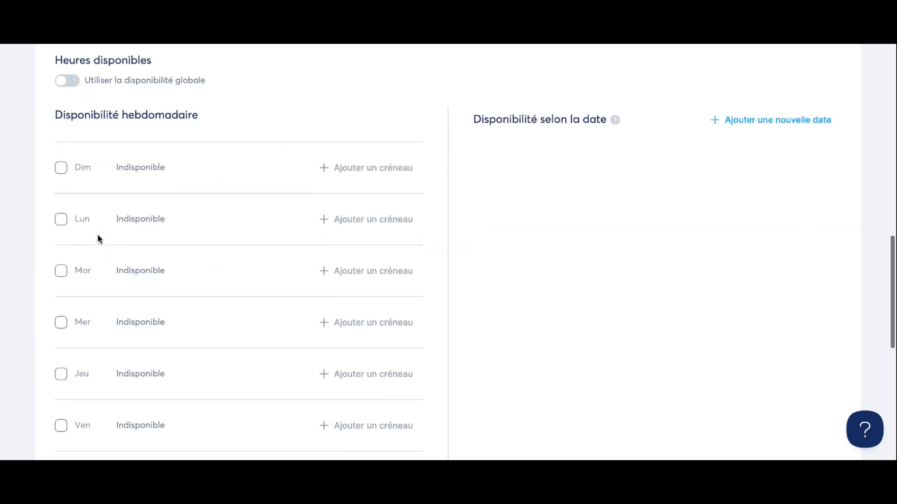
Leave Sunday unavailable and make Monday bookable from 08:00 to 13:30.
left_click(62, 168)
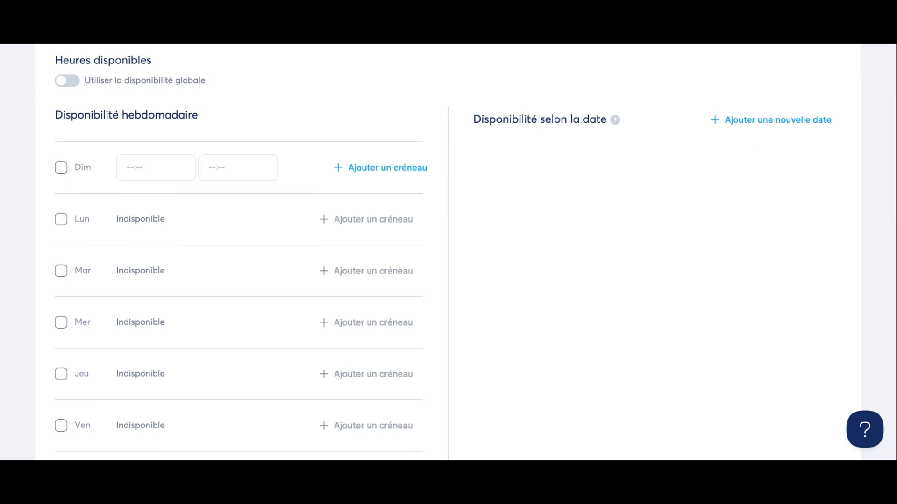
left_click(62, 168)
left_click(61, 219)
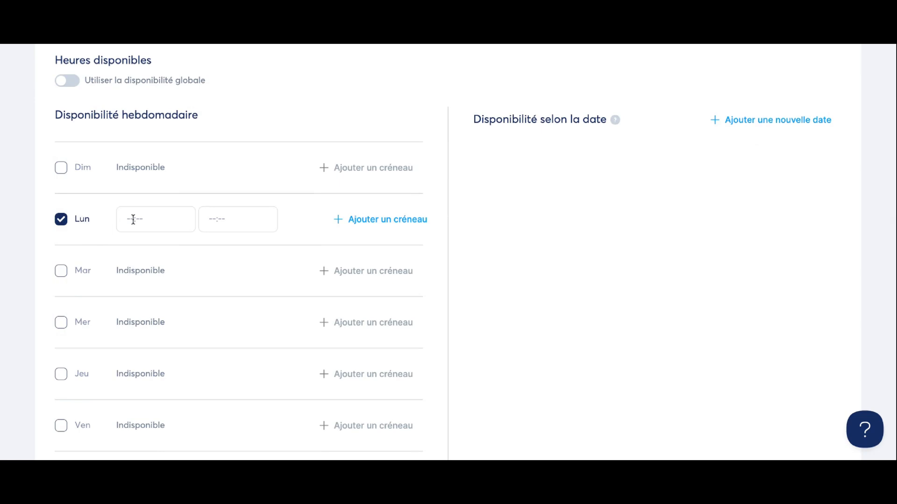
left_click(133, 219)
scroll(154, 294, "up", 15)
scroll(154, 295, "down", 3)
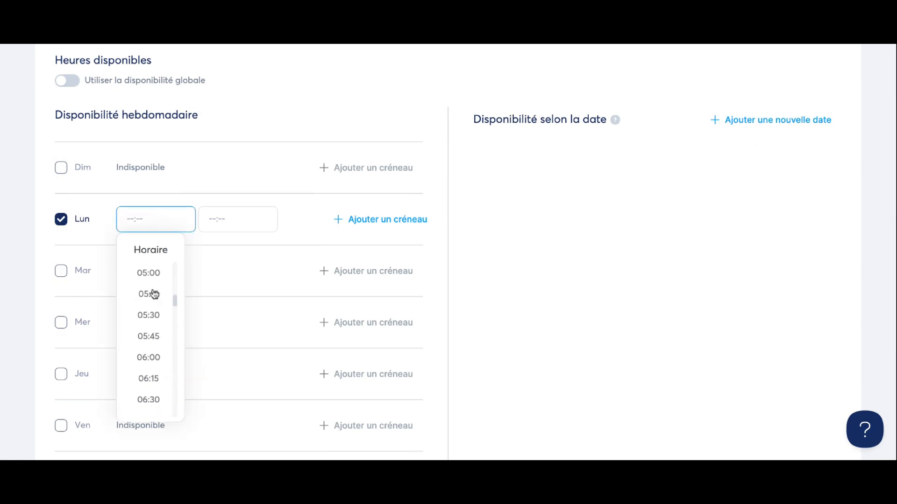
scroll(154, 293, "down", 6)
scroll(155, 373, "down", 2)
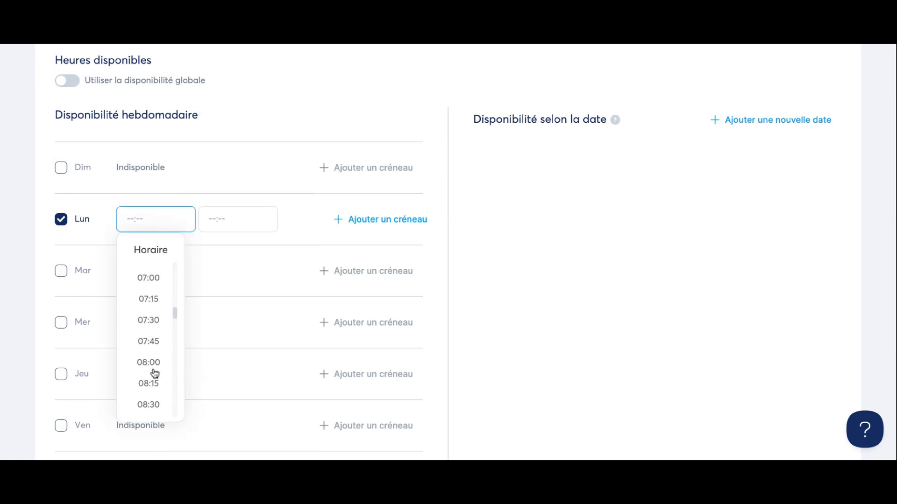
left_click(153, 368)
left_click(262, 216)
scroll(257, 324, "up", 2)
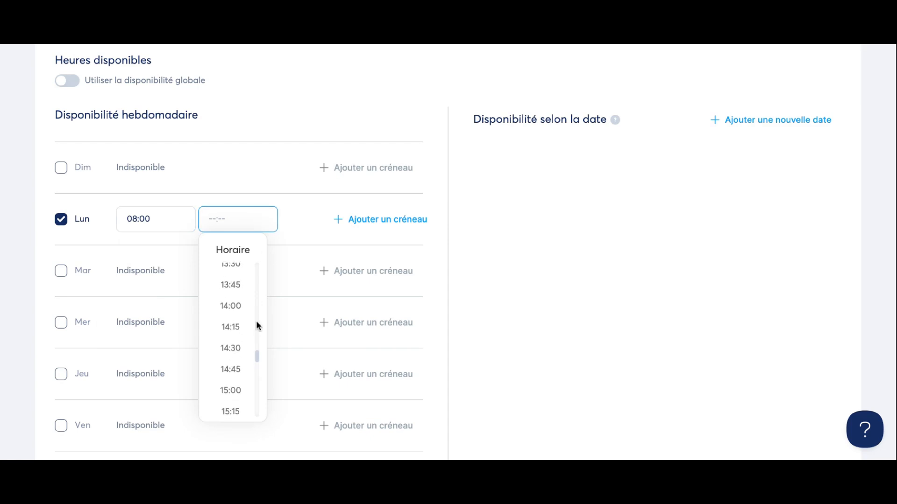
left_click(234, 265)
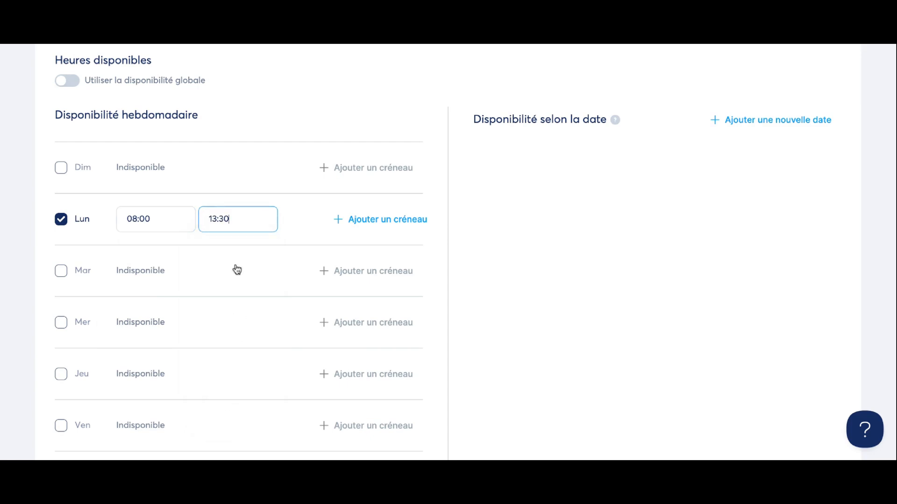
Make Wednesday bookable from 14:00 to 16:00.
left_click(62, 328)
left_click(166, 321)
scroll(158, 236, "down", 2)
scroll(159, 238, "up", 1)
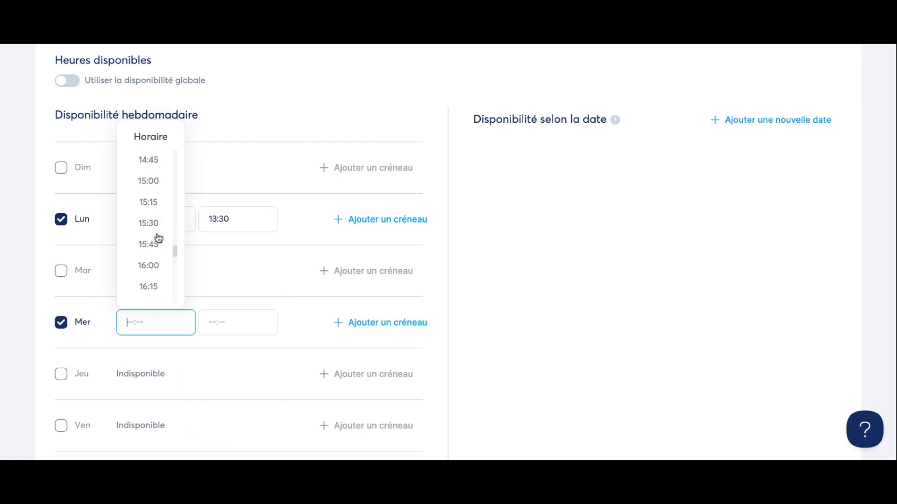
scroll(157, 229, "up", 5)
left_click(149, 215)
left_click(257, 312)
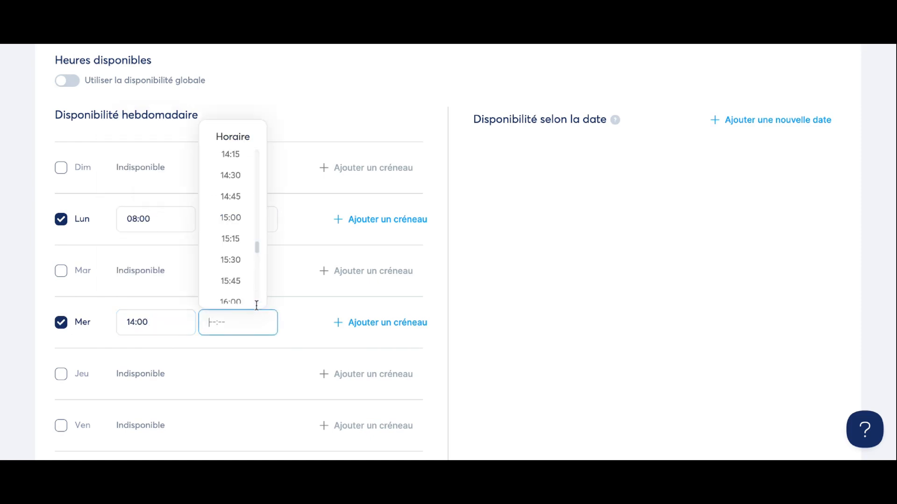
scroll(252, 280, "down", 1)
left_click(240, 259)
scroll(576, 330, "down", 3)
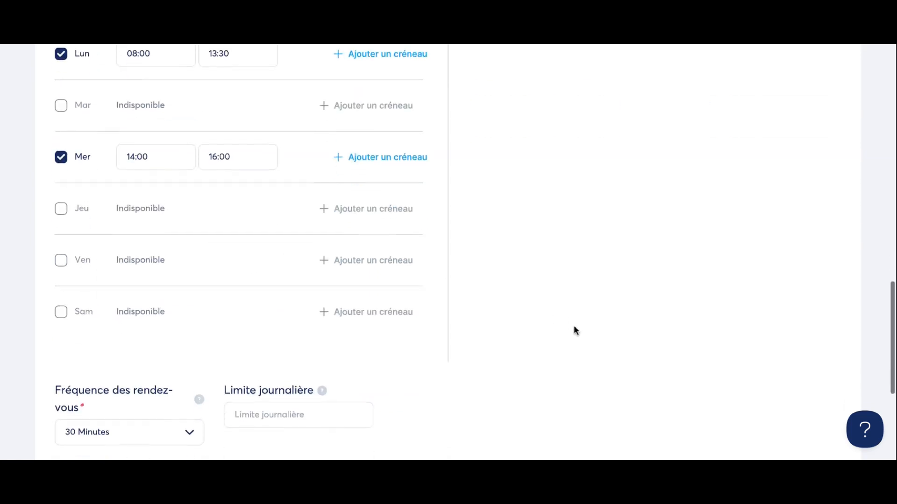
scroll(576, 330, "down", 2)
scroll(575, 330, "up", 8)
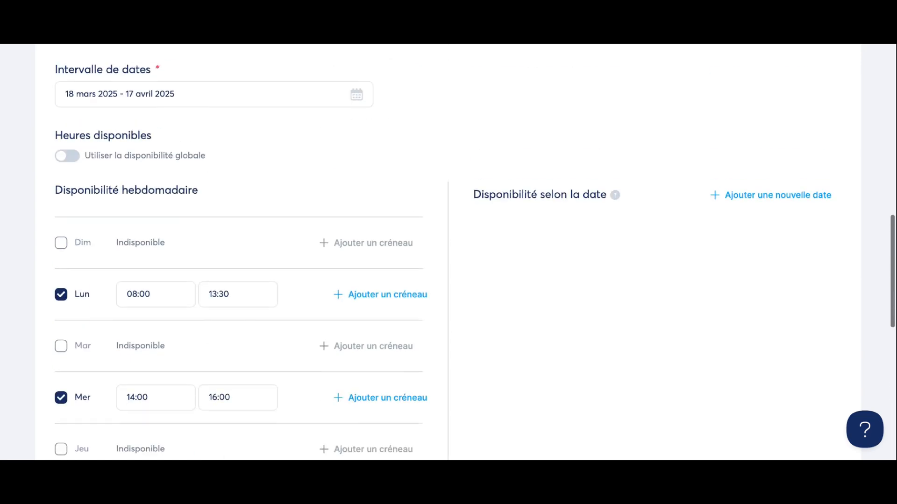
Clear the -2 from the Limite journalière field, leaving the daily limit empty.
scroll(607, 251, "down", 8)
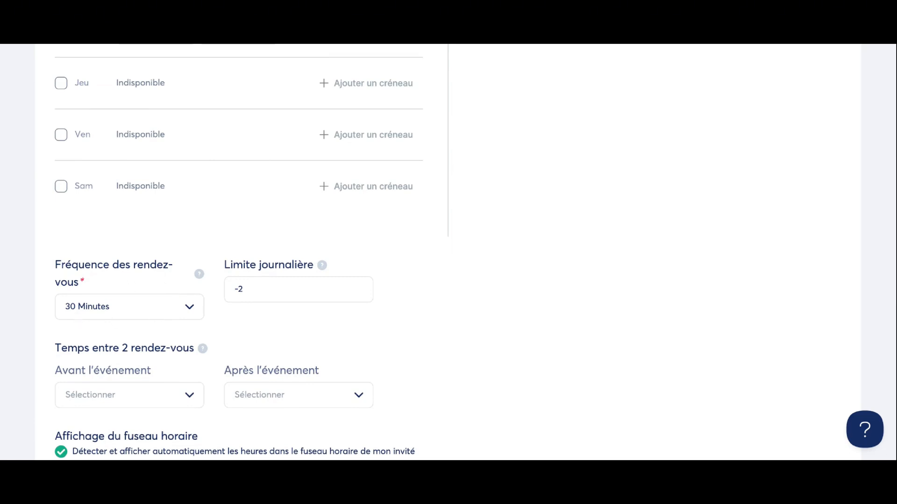
left_click(255, 280)
key("BackSpace")
key("BackSpace")
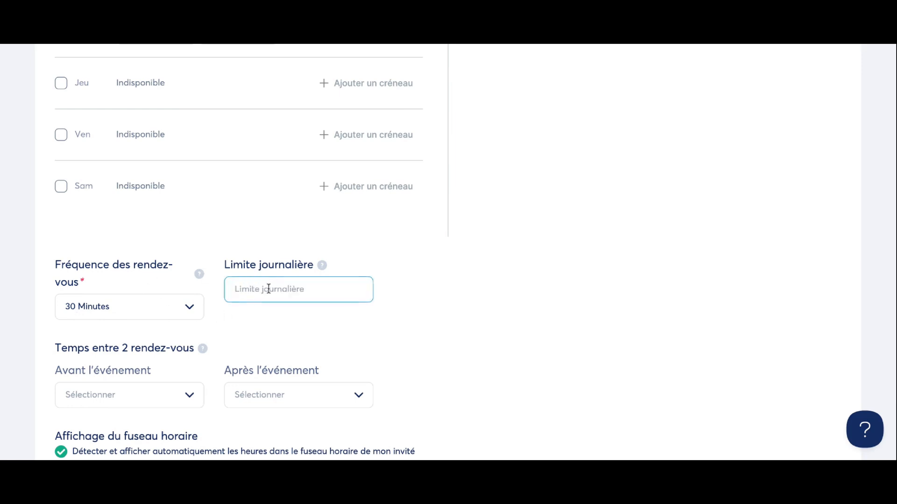
scroll(269, 289, "down", 2)
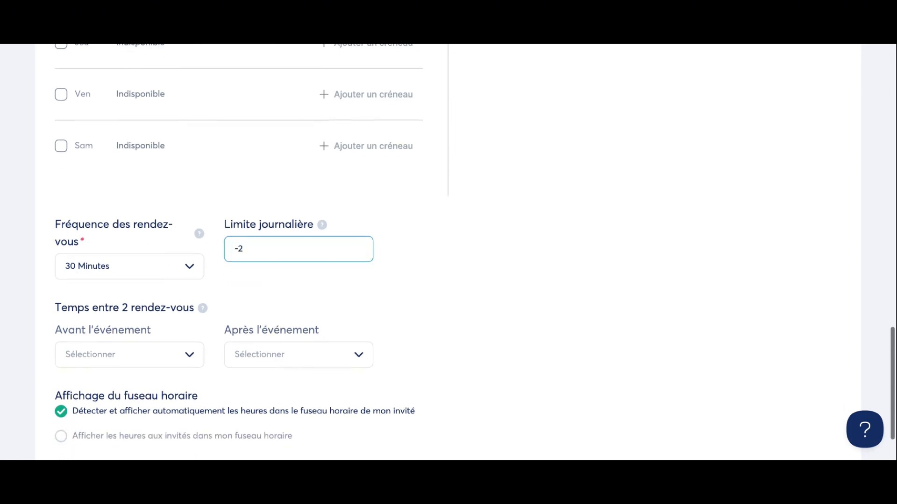
key("BackSpace")
key("BackSpace")
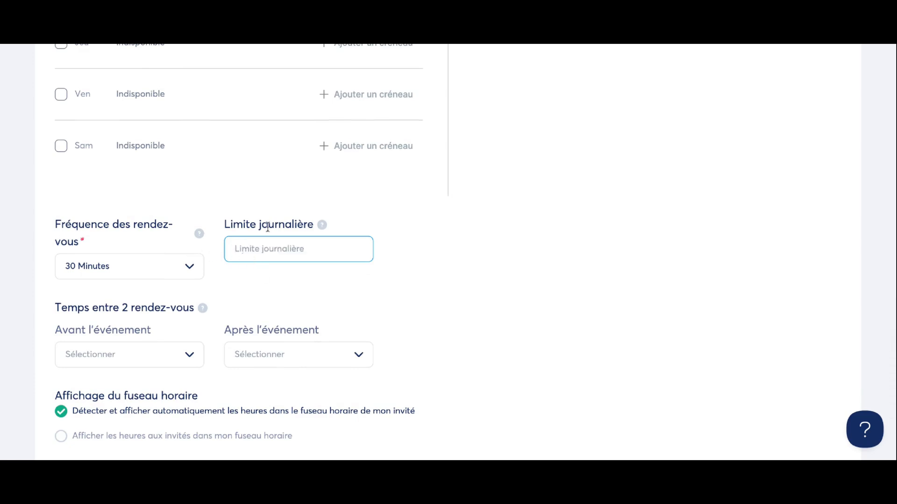
left_click(457, 238)
Set a 90-minute buffer before and a 20-minute buffer after each appointment.
scroll(458, 238, "down", 2)
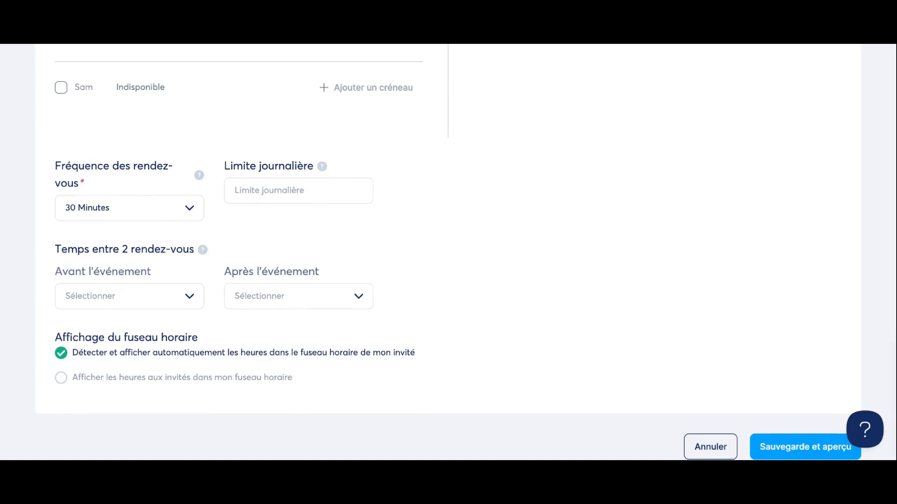
left_click(187, 297)
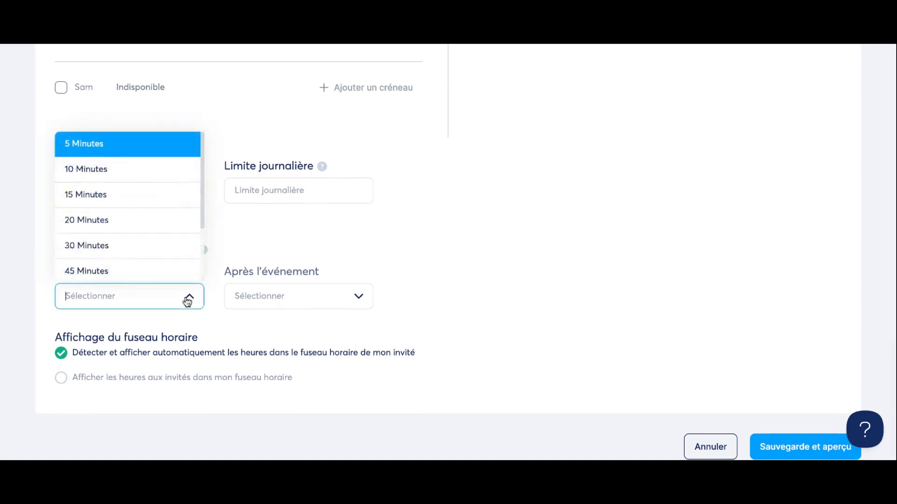
scroll(99, 172, "down", 2)
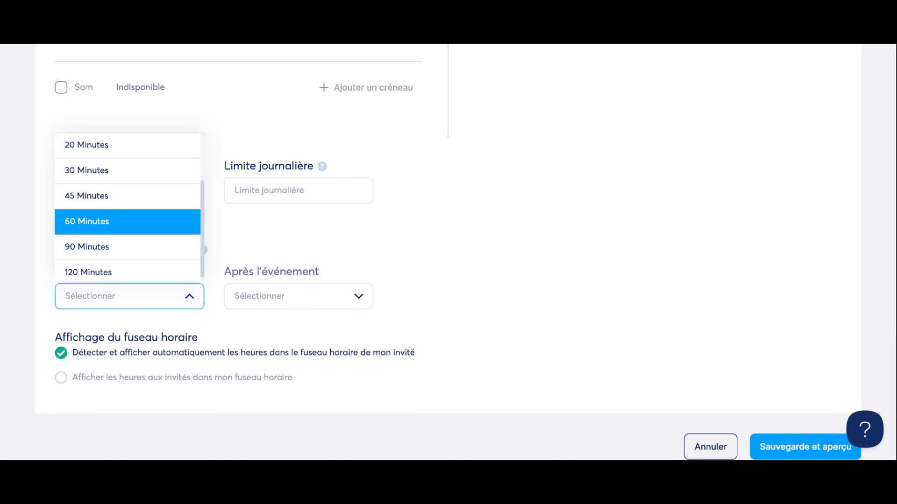
left_click(106, 247)
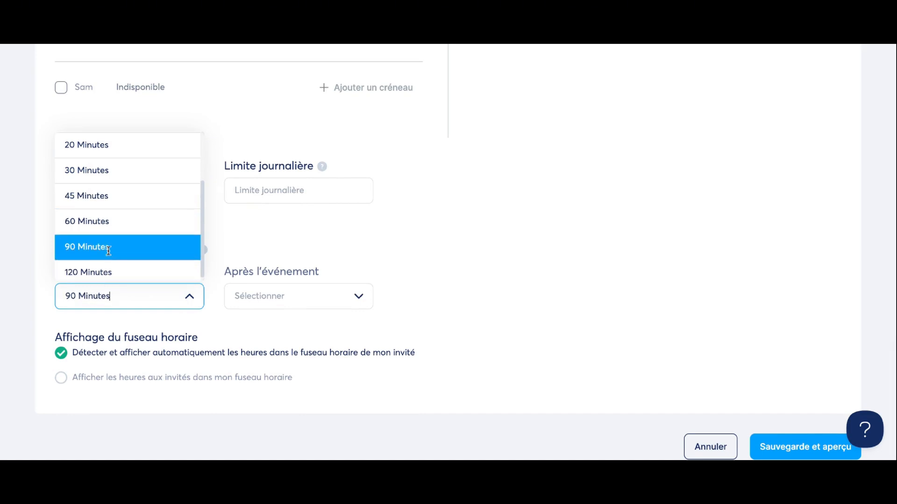
left_click(311, 304)
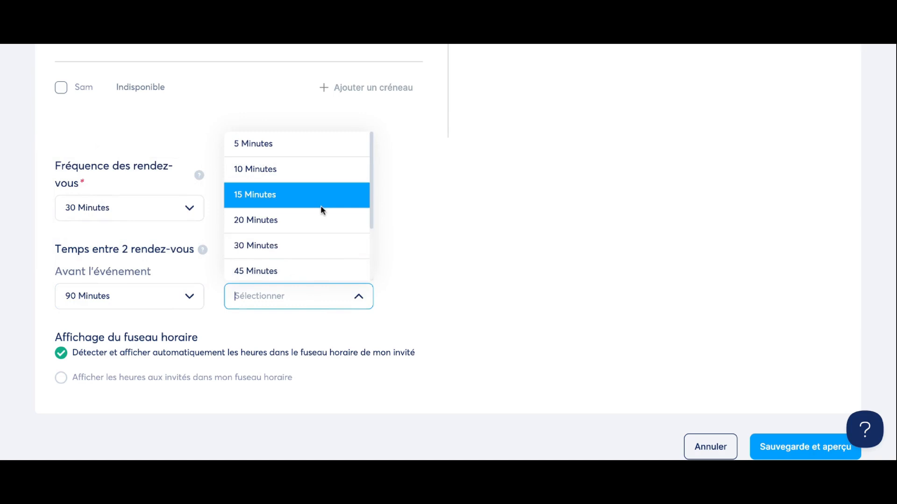
left_click(287, 231)
left_click(461, 280)
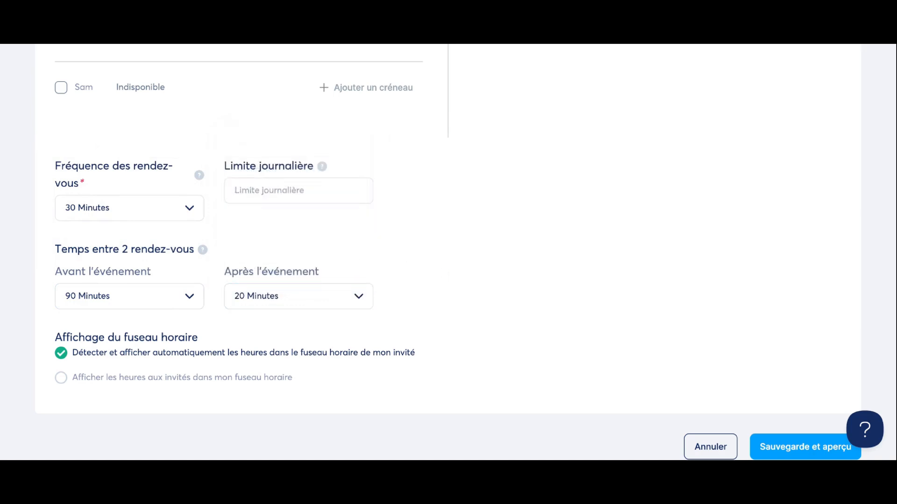
scroll(448, 255, "down", 1)
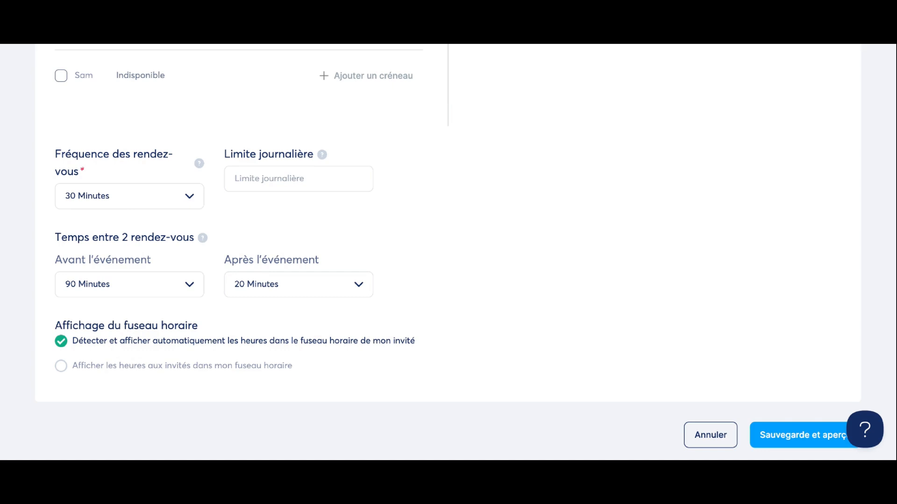
Save with Sauvegarde et aperçu, review the booking calendar preview, and close it back to Evénements.
left_click(784, 434)
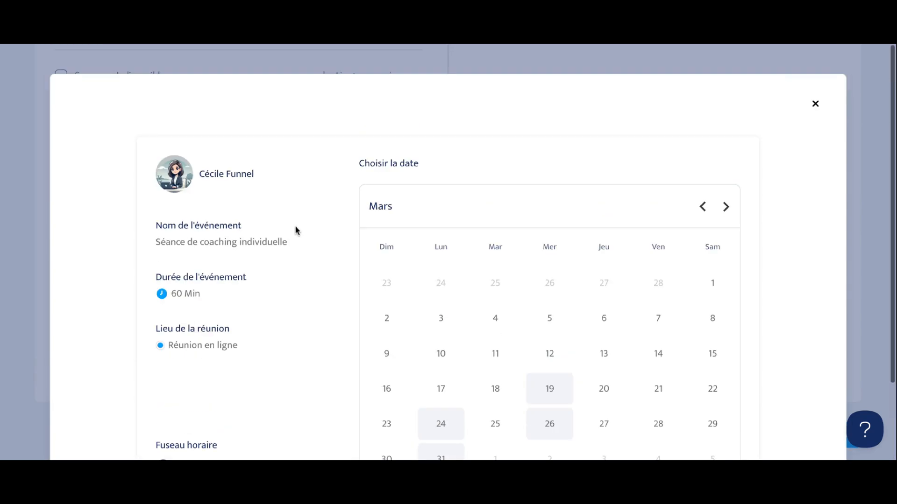
scroll(296, 230, "down", 2)
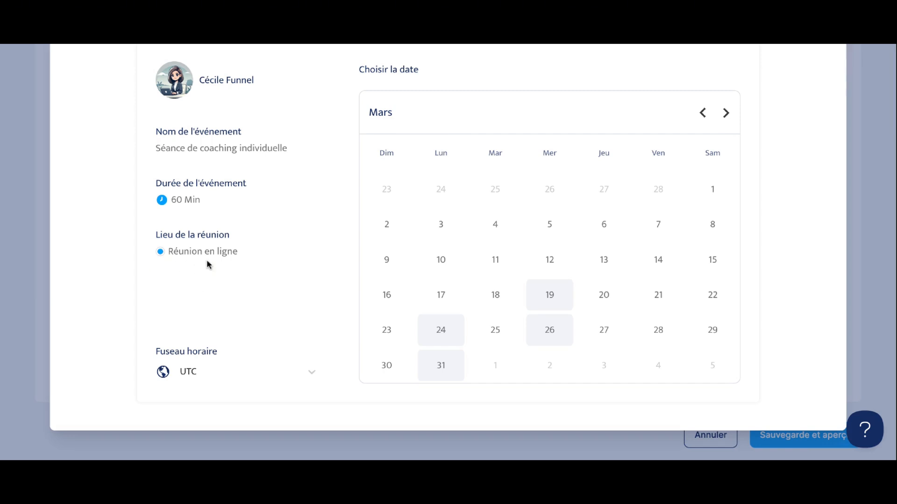
left_click(816, 103)
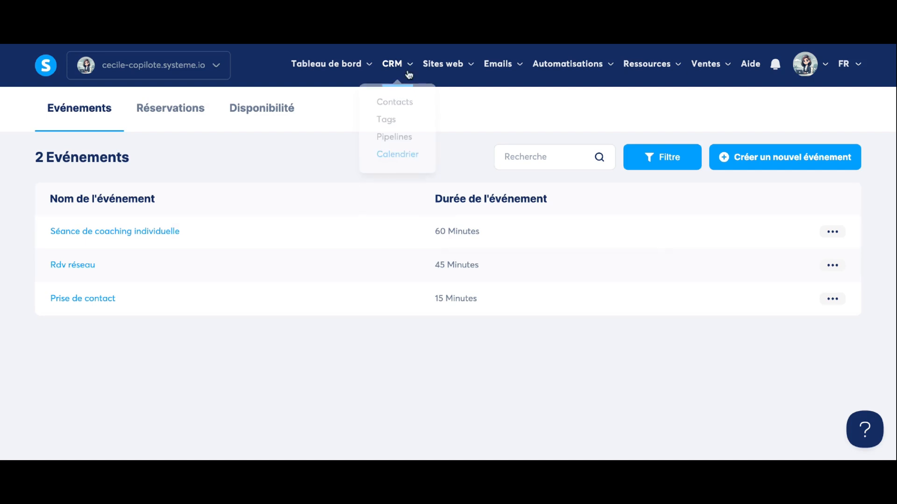
In the Test funnel, delete the Page de remerciement step and start a new funnel step.
mouse_move(443, 64)
left_click(460, 120)
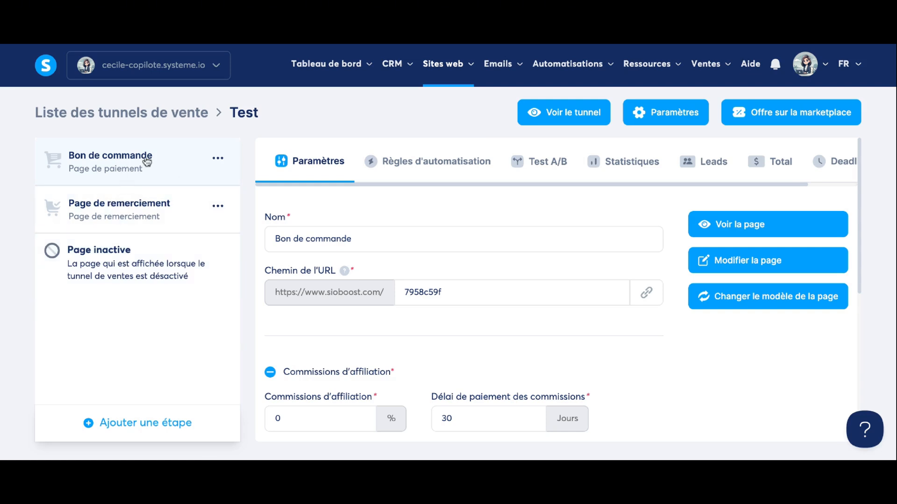
left_click(122, 207)
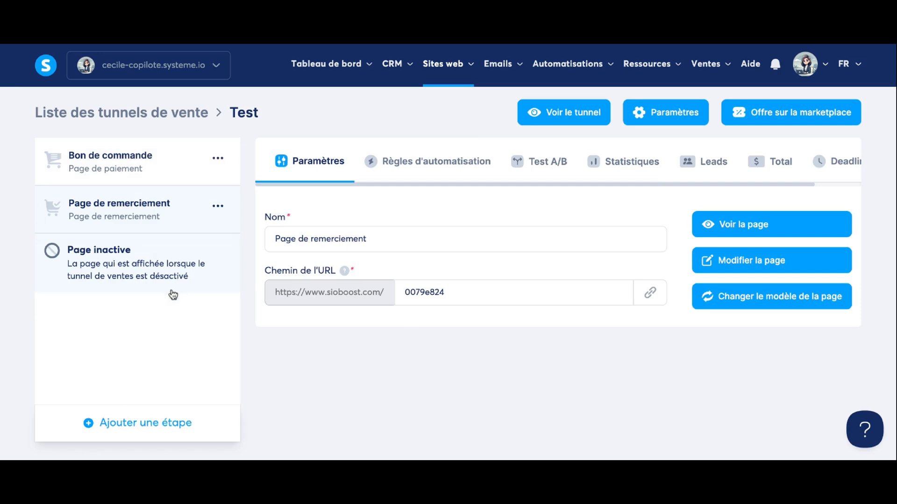
left_click(219, 210)
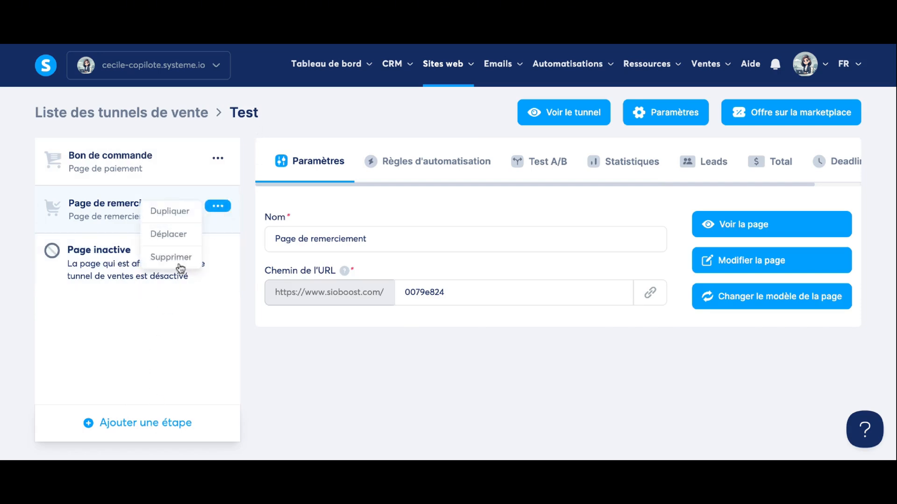
left_click(183, 258)
left_click(402, 298)
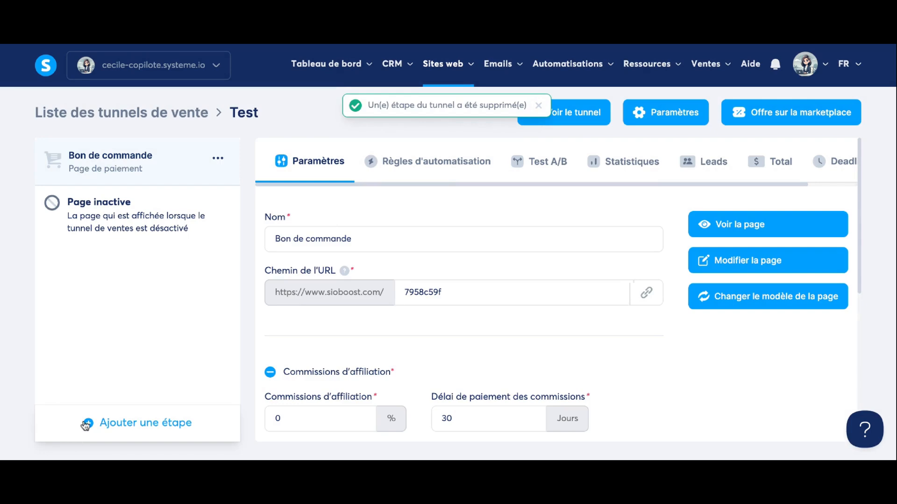
left_click(124, 423)
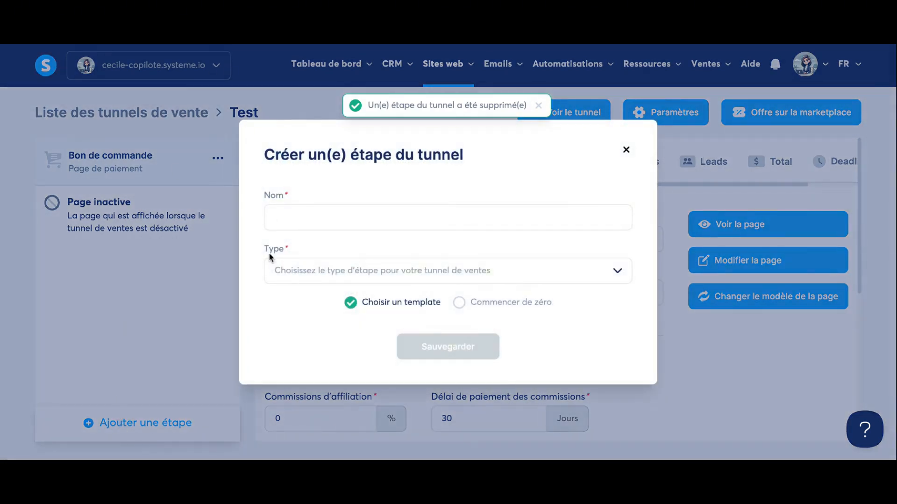
Create a Page de capture step named 'Confirmation et rendez-vous' in the Test funnel.
left_click(296, 228)
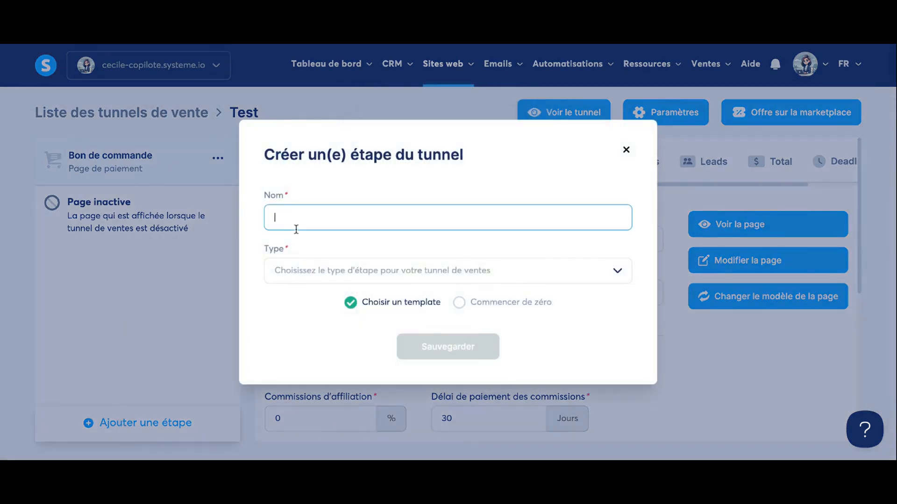
type("Confirmation et rend")
type("ez-vous")
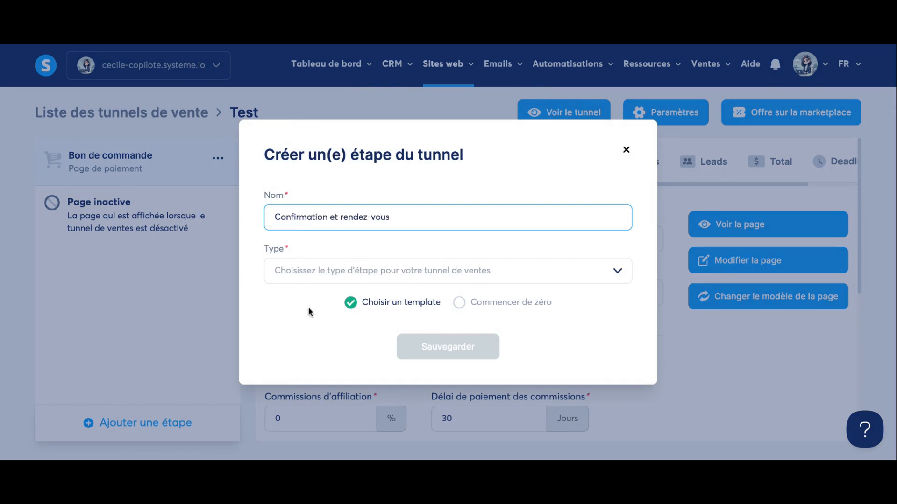
left_click(336, 264)
scroll(340, 350, "down", 5)
scroll(339, 348, "up", 1)
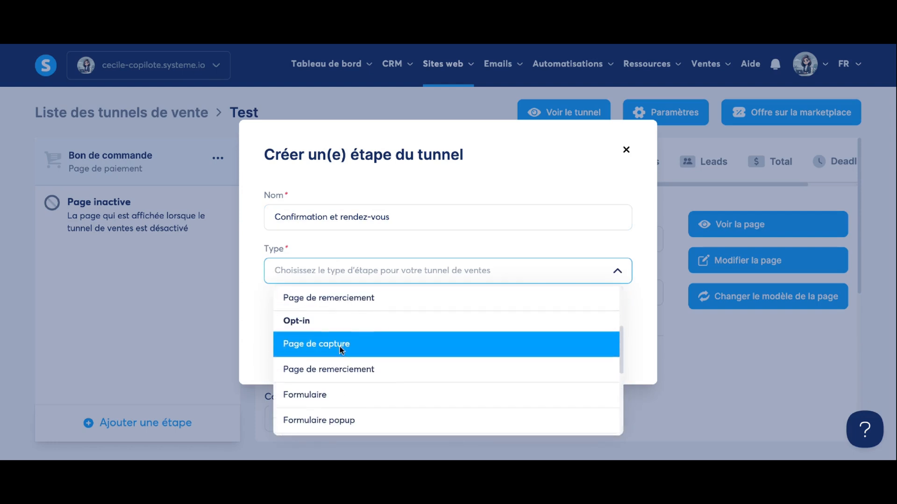
left_click(338, 341)
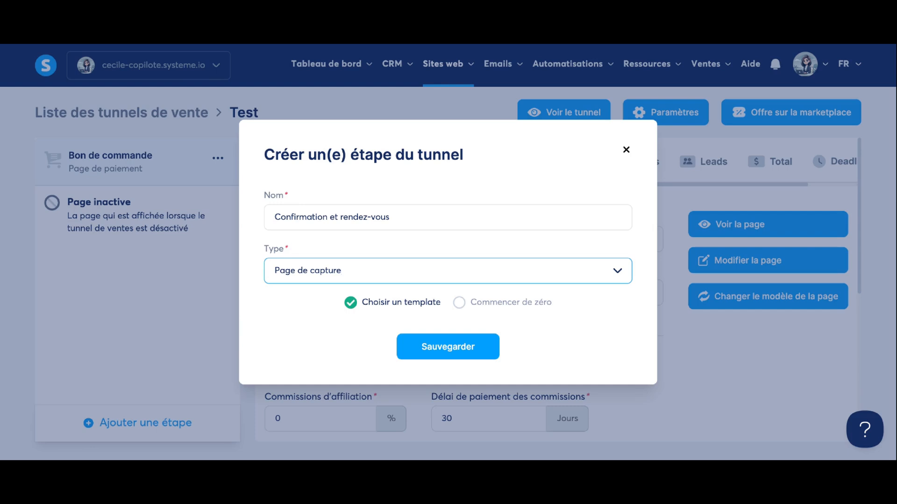
left_click(453, 348)
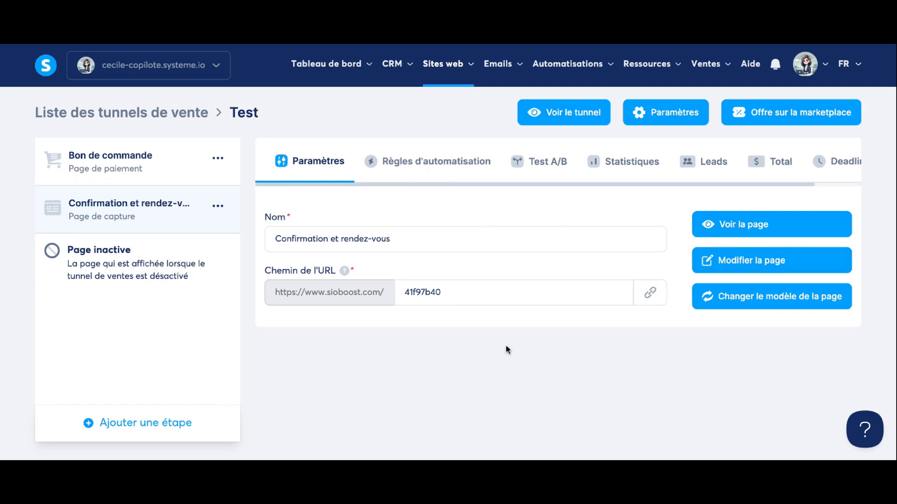
Open the Confirmation et rendez-vous page in the editor and delete its Réservez votre visite button.
left_click(738, 270)
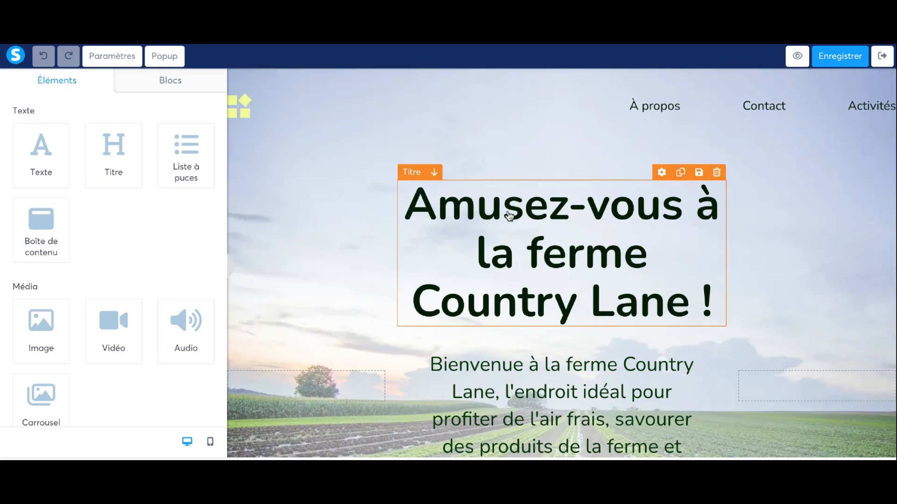
scroll(509, 215, "down", 8)
scroll(509, 215, "up", 5)
scroll(509, 215, "down", 4)
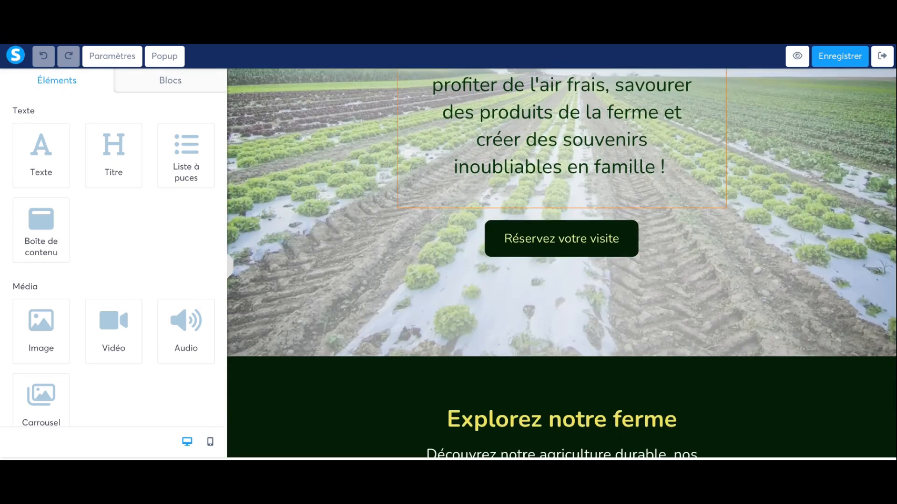
scroll(451, 273, "up", 7)
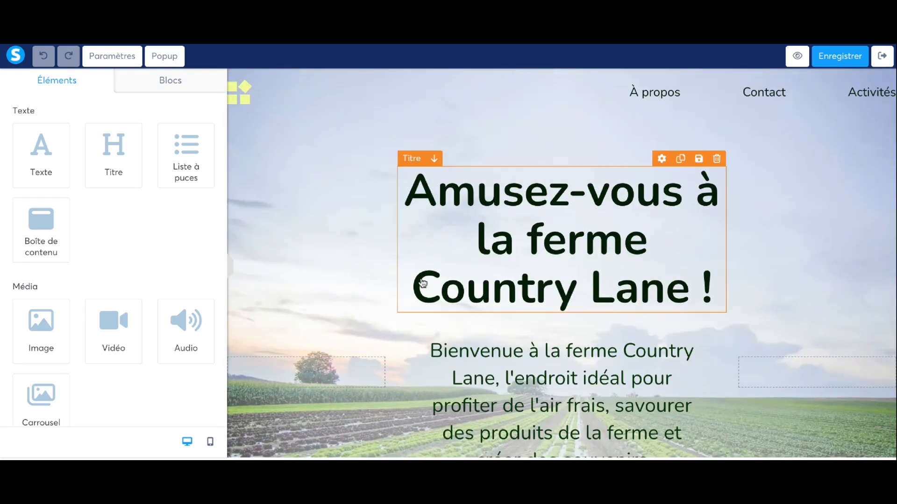
scroll(573, 368, "down", 3)
scroll(573, 369, "down", 1)
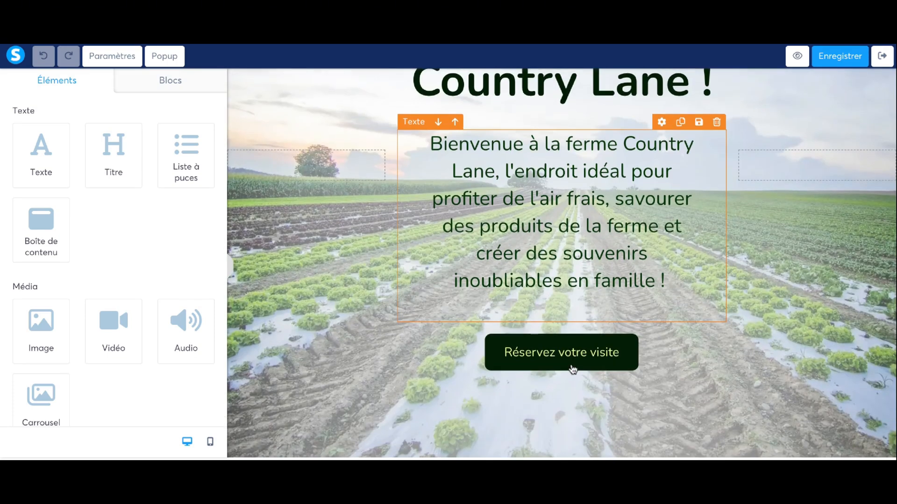
scroll(568, 387, "up", 2)
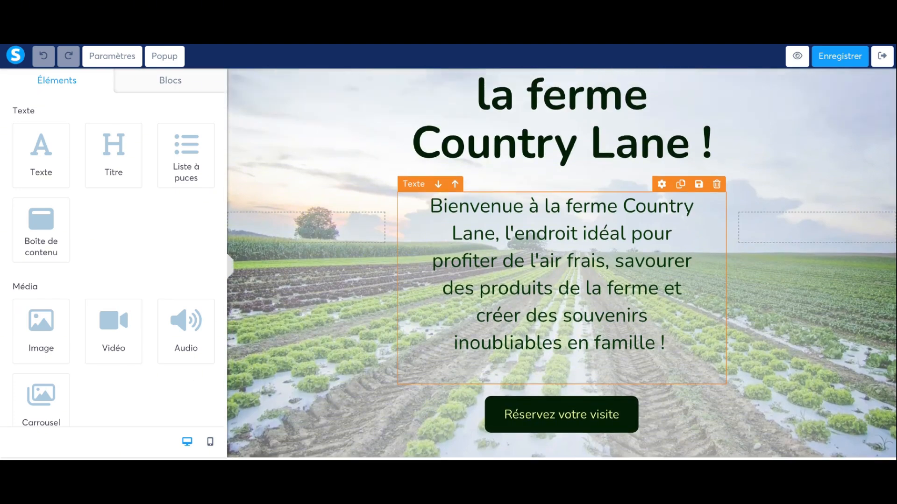
scroll(568, 386, "down", 2)
scroll(568, 386, "down", 2)
mouse_move(605, 270)
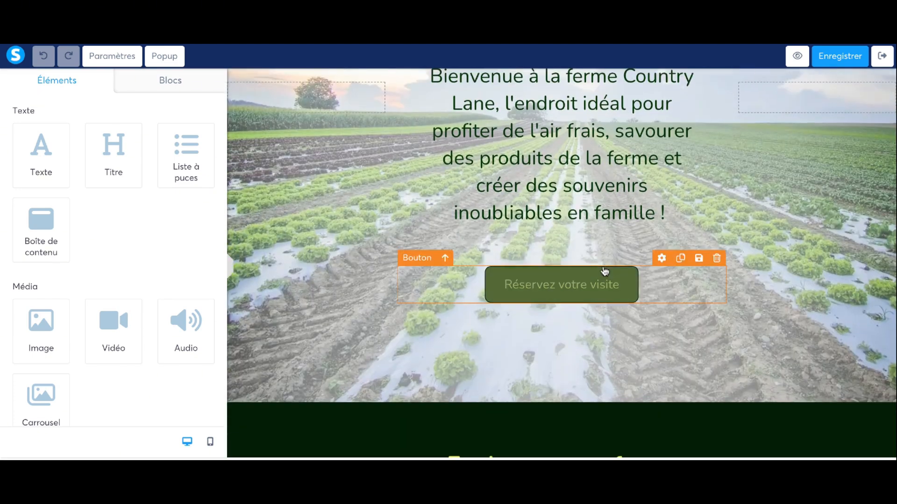
left_click(718, 257)
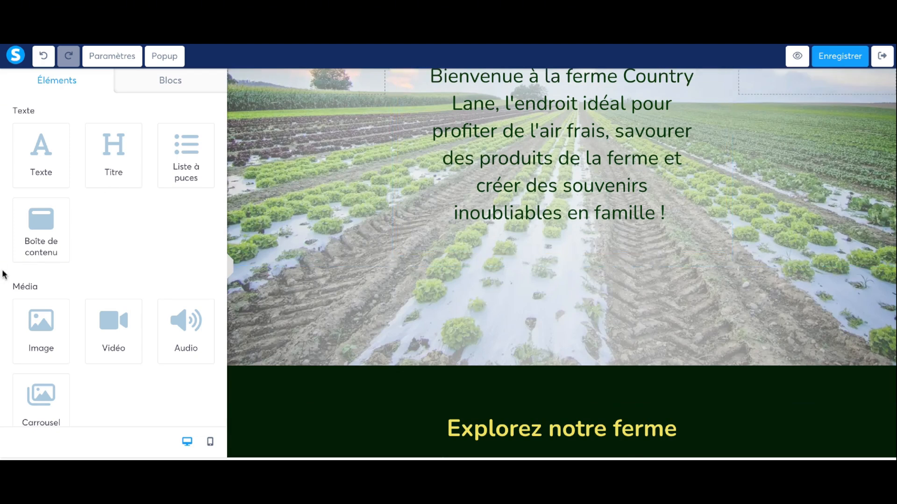
scroll(71, 250, "down", 5)
scroll(72, 251, "down", 4)
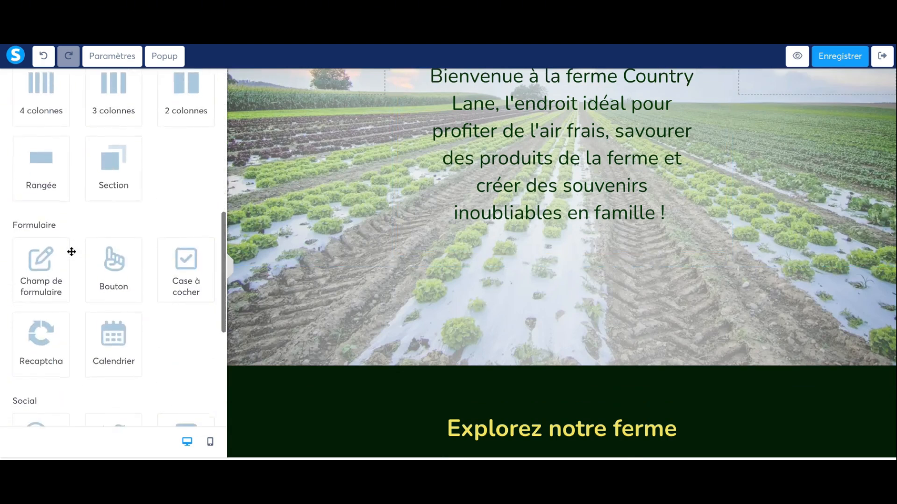
Drop a Calendrier element below the welcome text and review its Formulaire and Merci steps.
left_click_drag(124, 308, 556, 257)
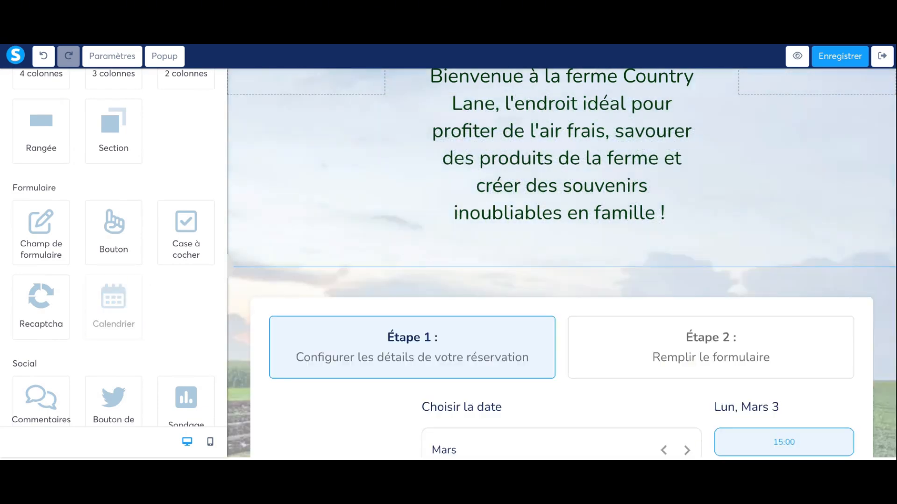
scroll(520, 245, "down", 5)
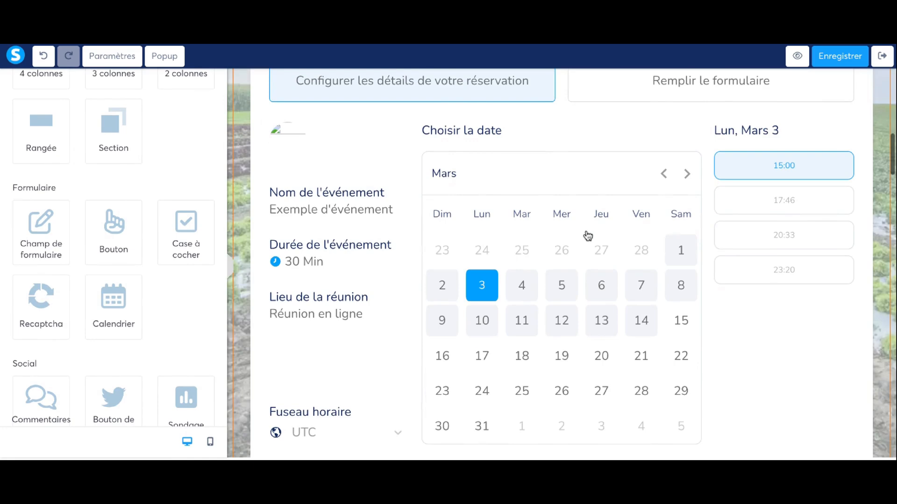
scroll(588, 235, "up", 3)
scroll(572, 120, "down", 1)
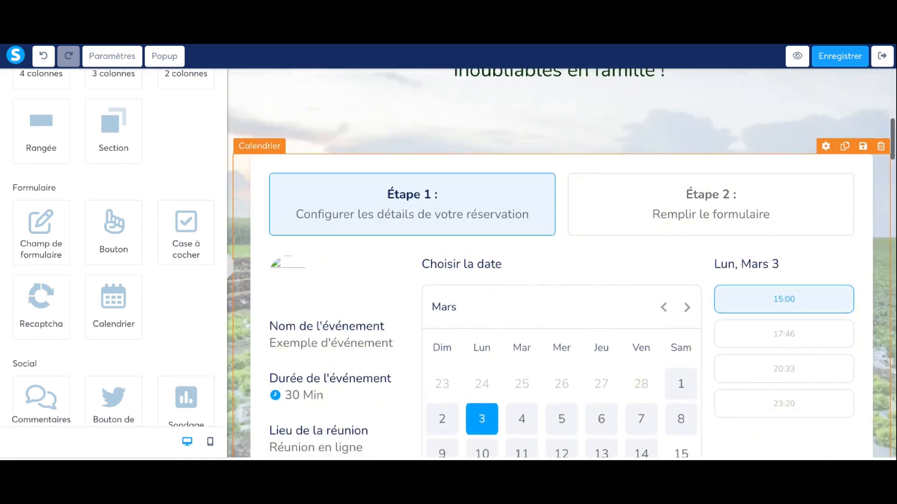
left_click(551, 160)
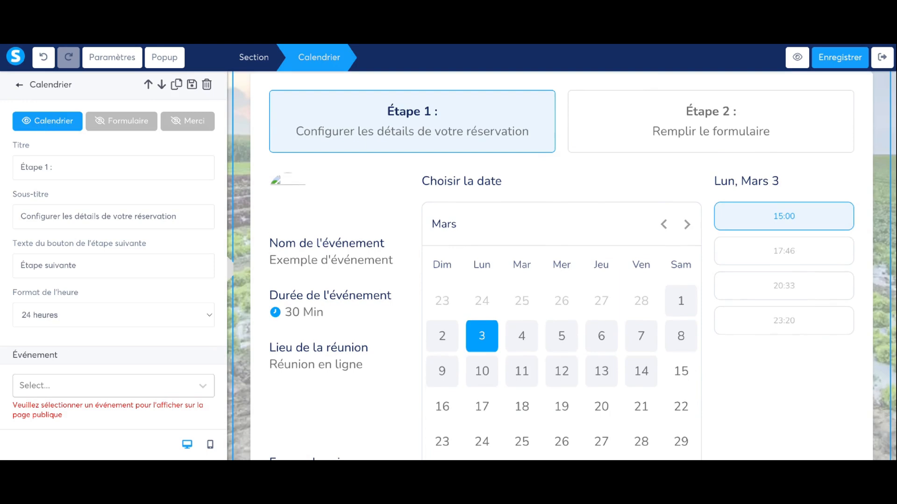
left_click(99, 123)
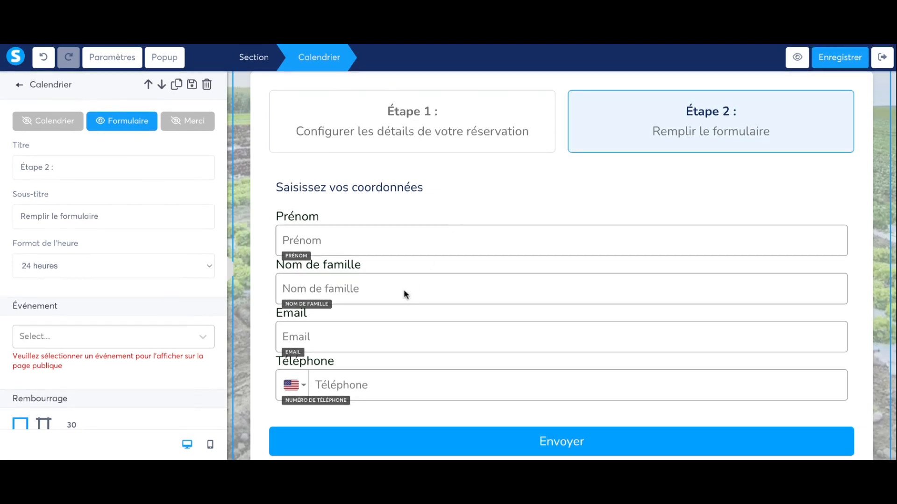
left_click(188, 121)
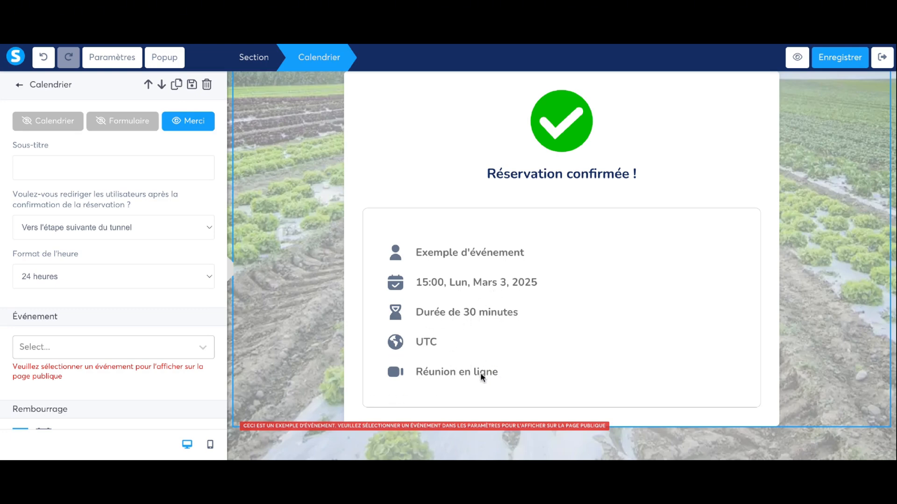
Set the calendar's Événement to Séance de coaching individuelle and reselect the element.
left_click(46, 357)
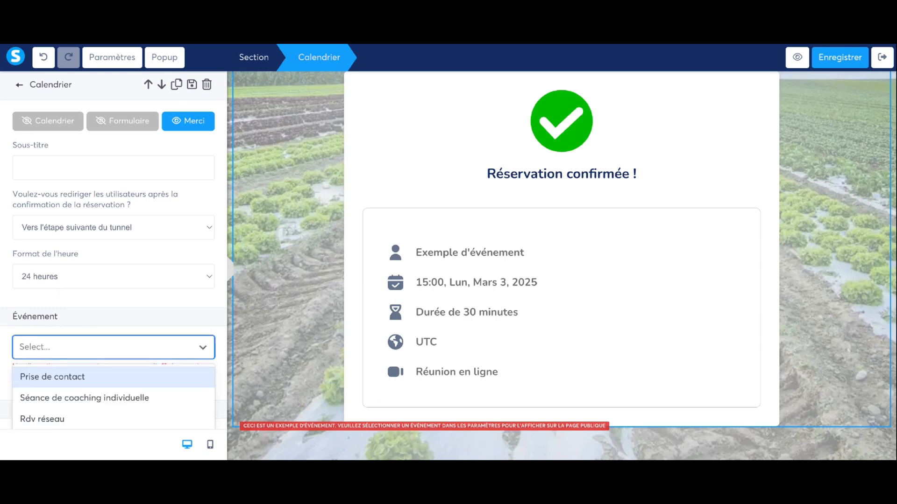
scroll(70, 338, "down", 2)
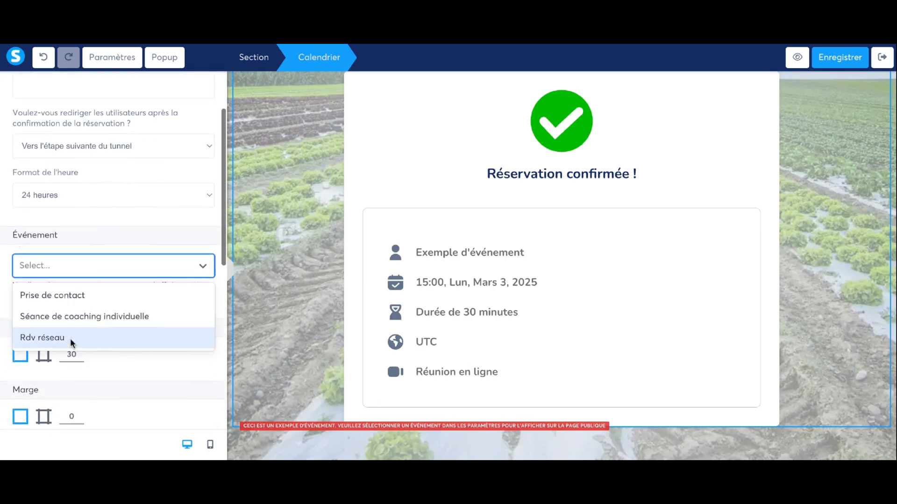
left_click(78, 316)
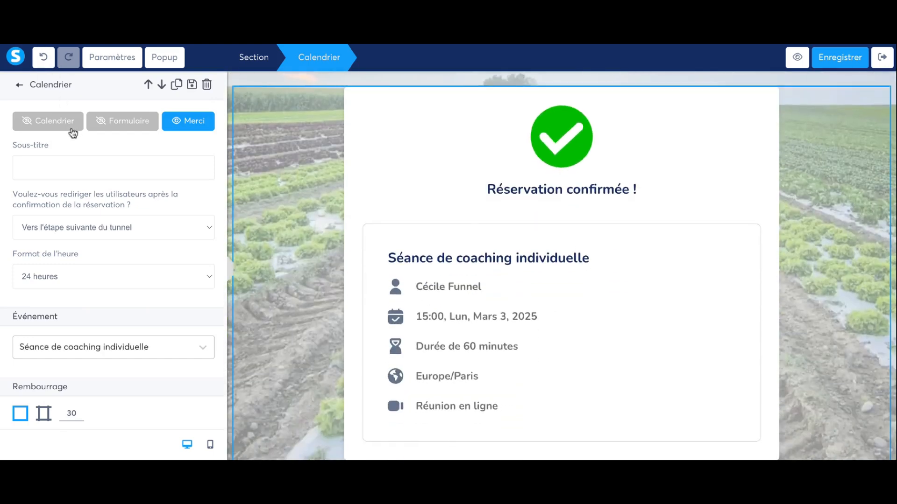
left_click(70, 123)
scroll(82, 362, "down", 8)
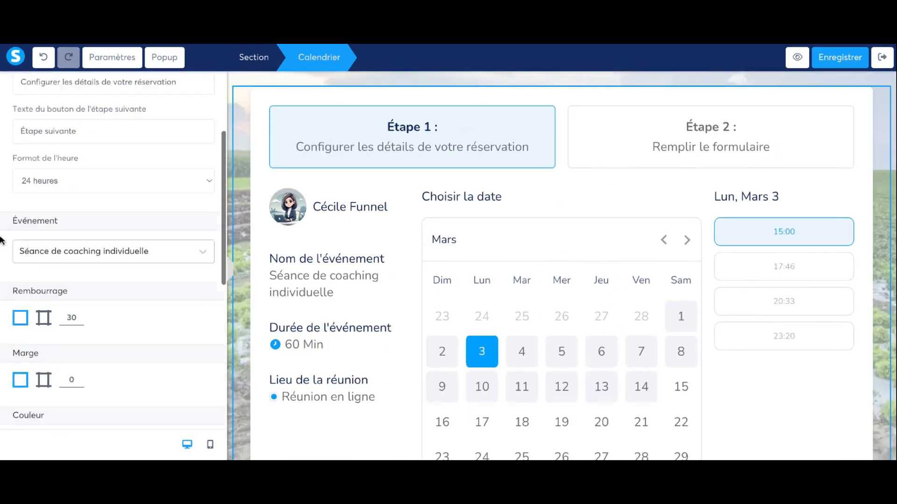
scroll(180, 296, "up", 5)
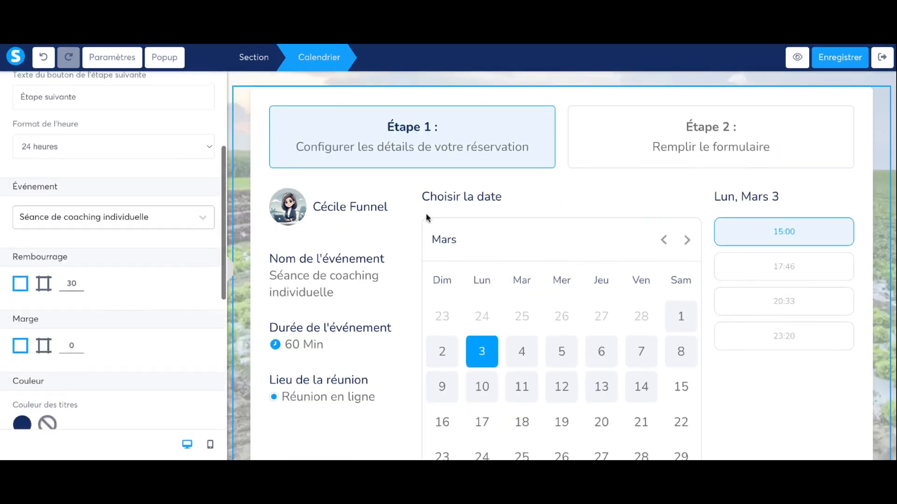
left_click(739, 152)
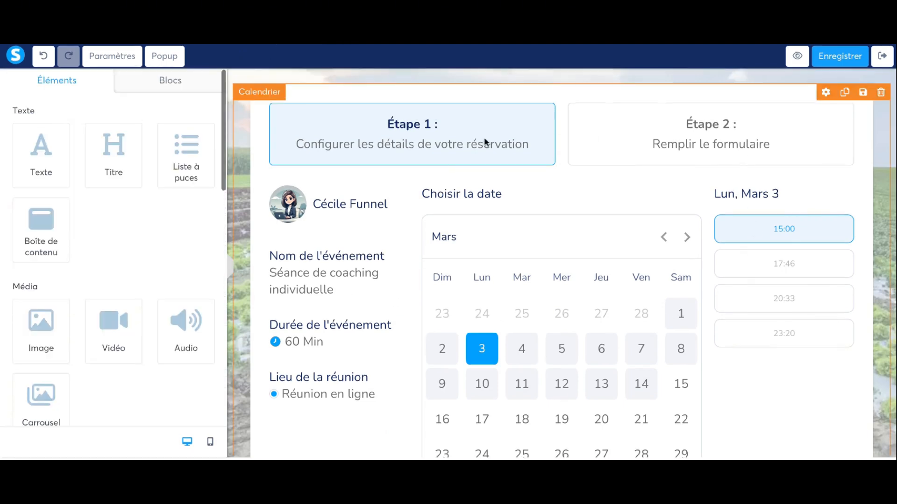
left_click(386, 151)
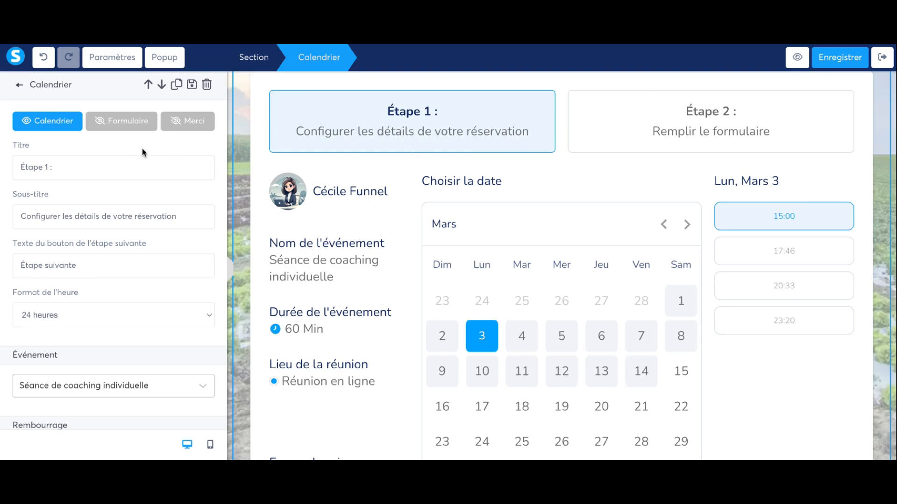
Preview the calendar's contact form step and inspect the Prénom field and its label.
left_click(135, 121)
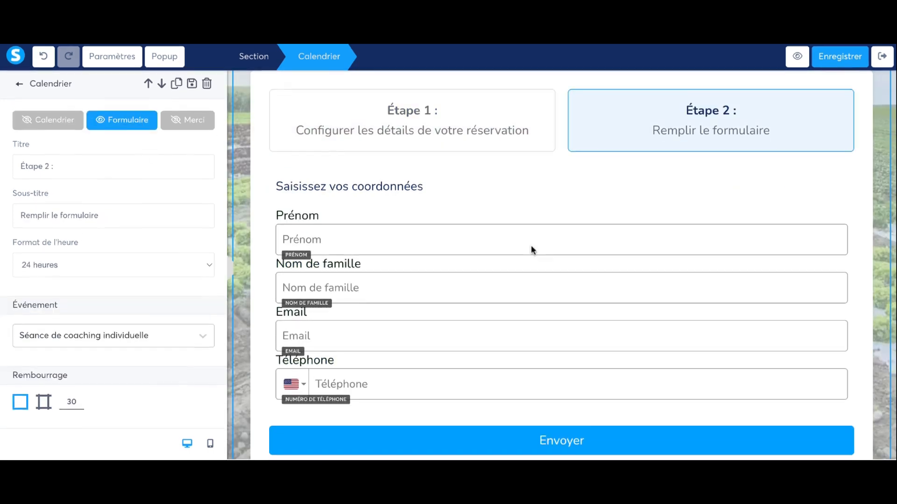
left_click(533, 441)
left_click(583, 247)
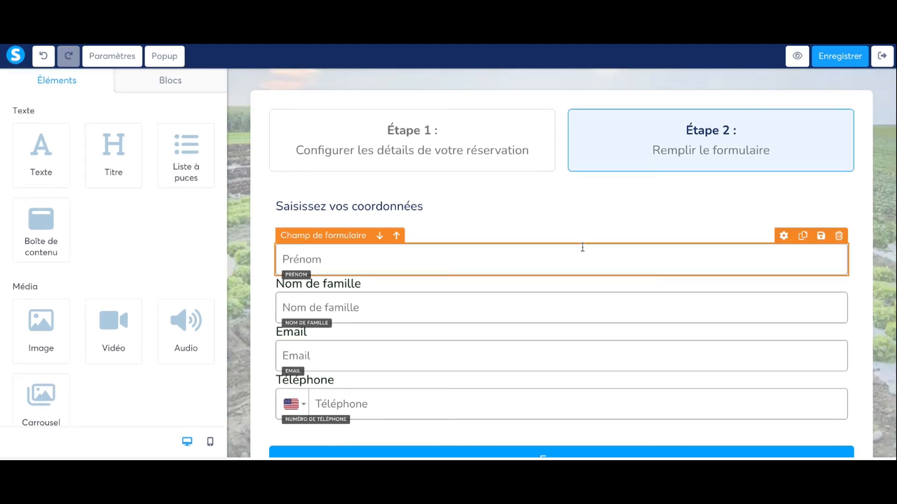
left_click(583, 244)
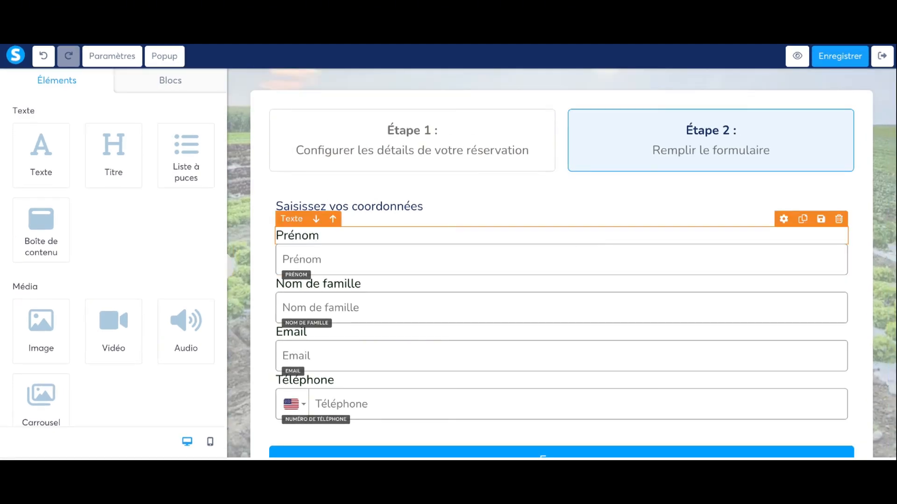
scroll(583, 241, "down", 2)
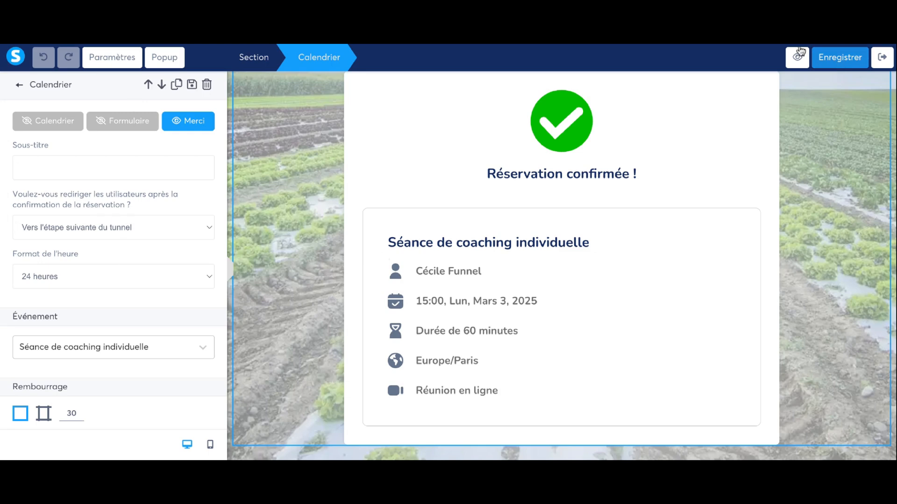
Deselect and reselect the Calendrier element to bring its settings back into view.
left_click(550, 245)
scroll(550, 244, "up", 3)
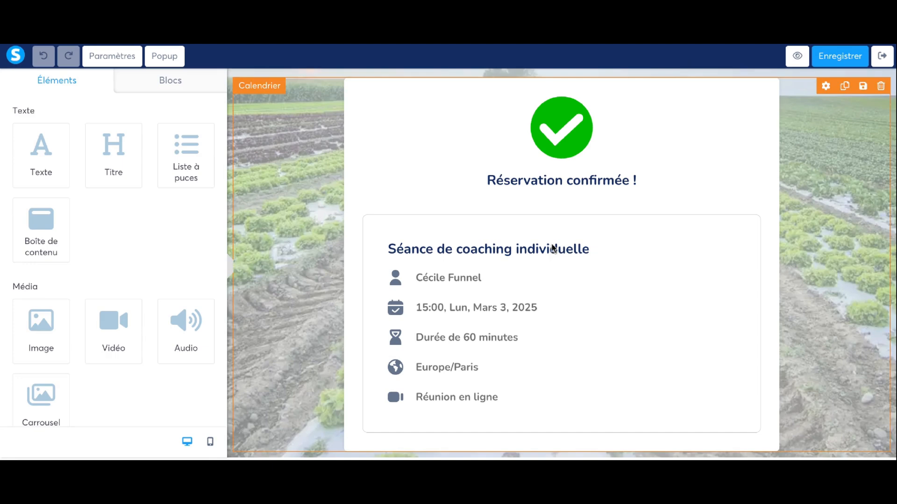
scroll(550, 245, "down", 4)
scroll(550, 244, "up", 3)
left_click(551, 246)
scroll(550, 243, "down", 1)
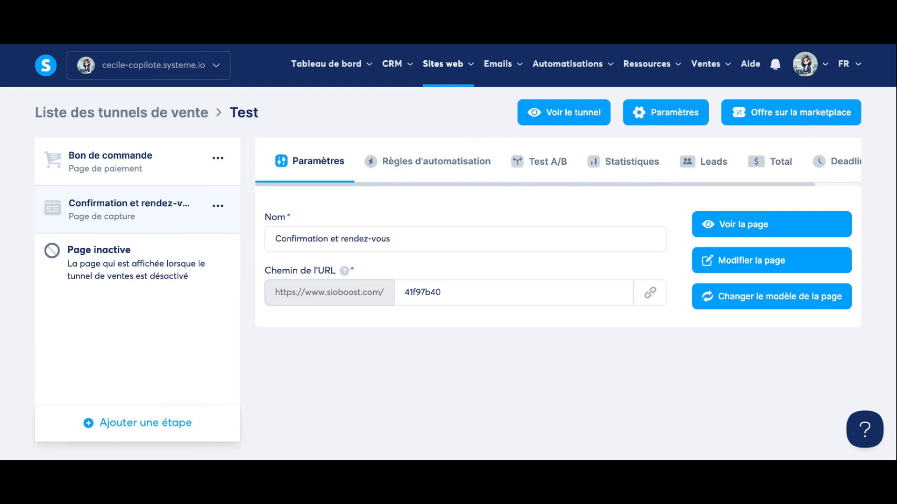
Start a new automation rule triggered by Inscription sur la page (optin).
left_click(415, 174)
scroll(478, 266, "down", 2)
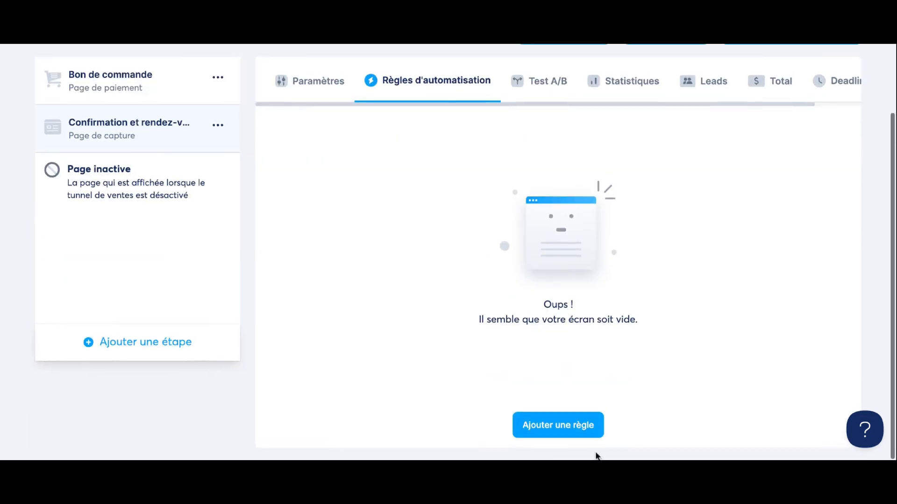
left_click(584, 434)
left_click(388, 174)
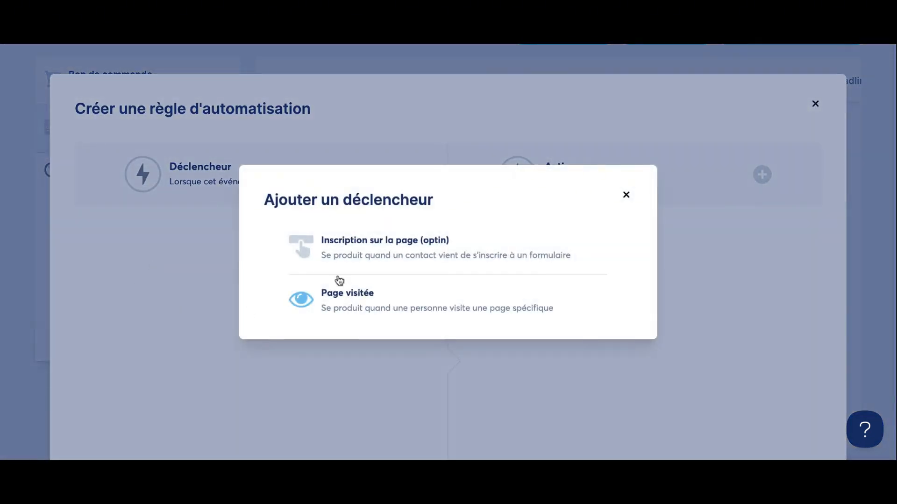
left_click(365, 253)
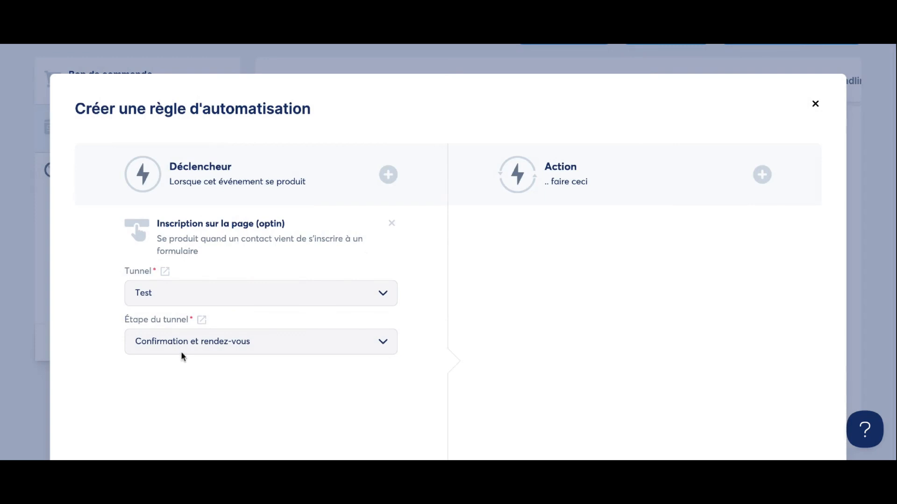
Set the rule's action to Ajouter un tag with the Clients tag and save it.
left_click(762, 175)
scroll(368, 234, "down", 3)
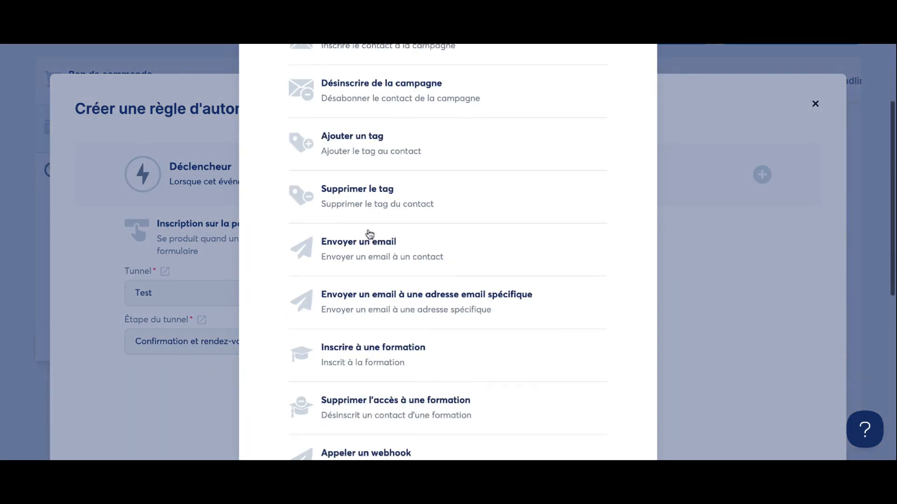
left_click(389, 136)
left_click(653, 283)
left_click(608, 332)
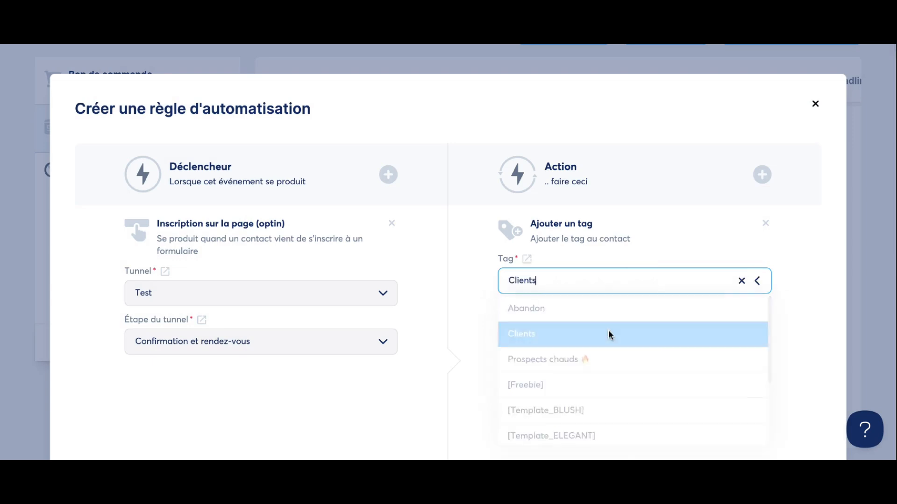
scroll(608, 330, "down", 3)
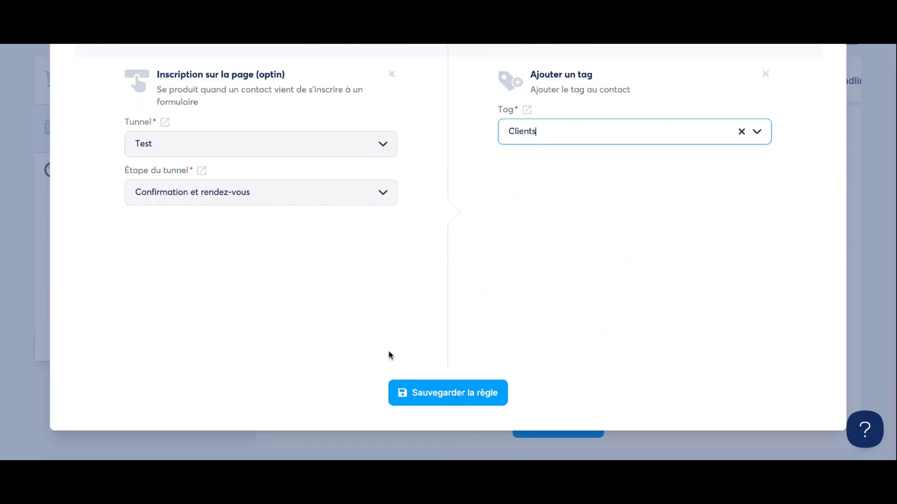
left_click(447, 392)
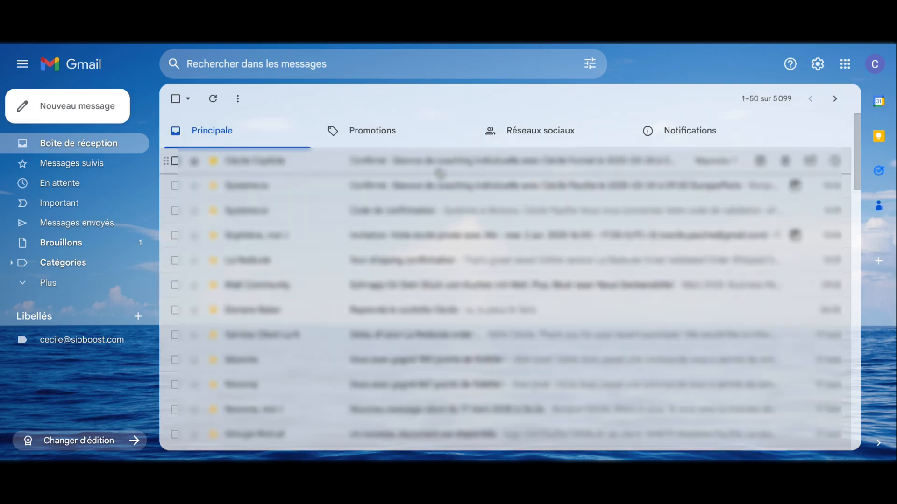
Open the booking confirmation email and read its subject and booking details.
left_click(439, 170)
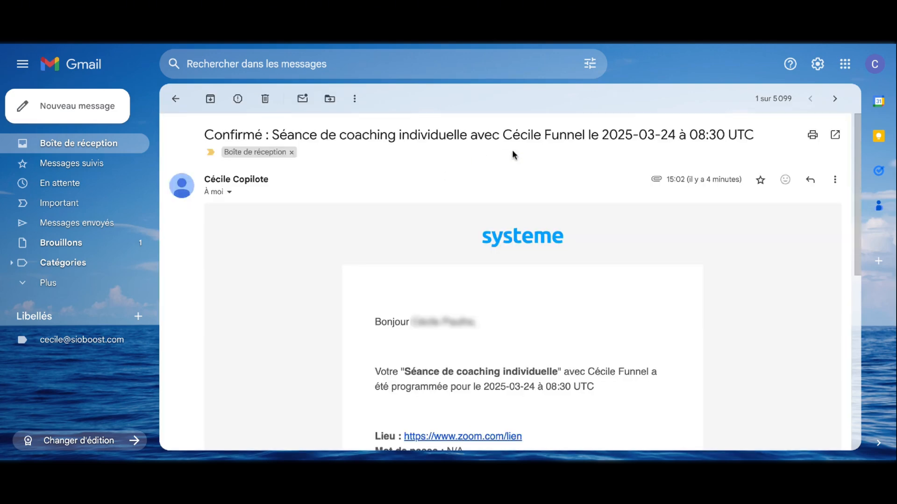
left_click_drag(503, 135, 590, 135)
scroll(499, 303, "down", 3)
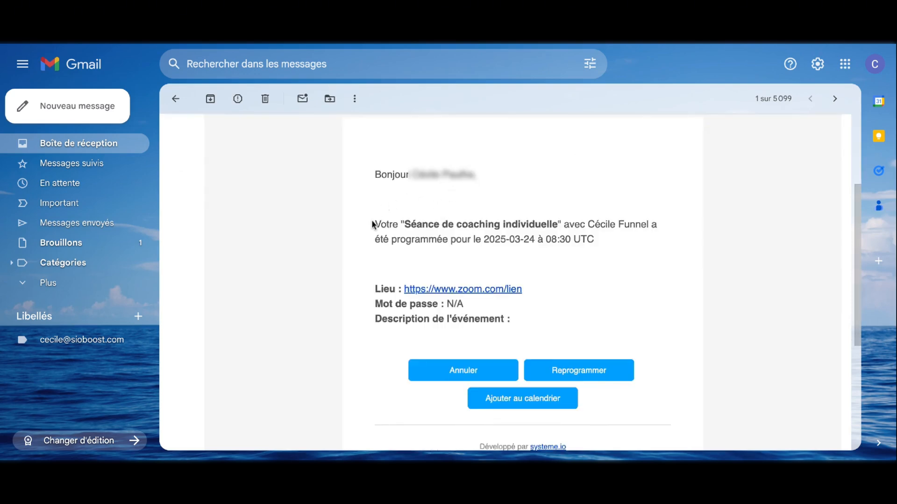
left_click_drag(372, 224, 662, 250)
left_click(661, 252)
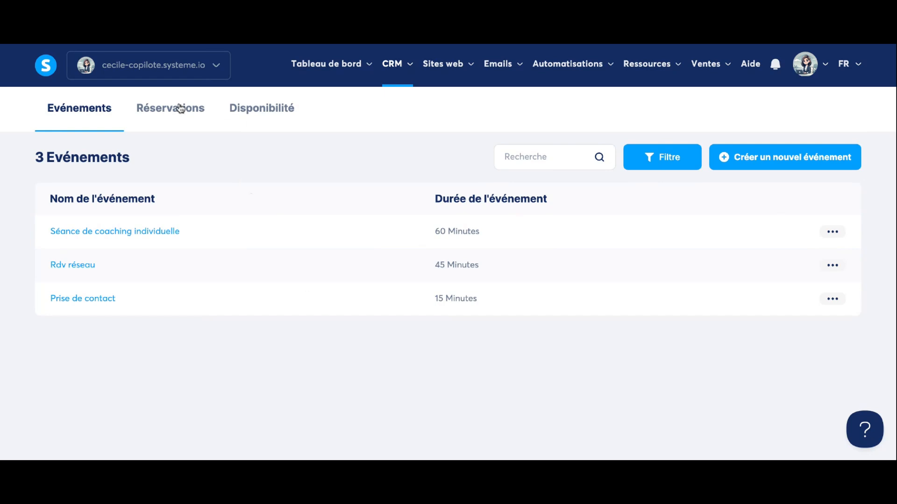
Look at the coaching booking's Reprogrammer le rendez-vous window, closing it without changes.
mouse_move(404, 70)
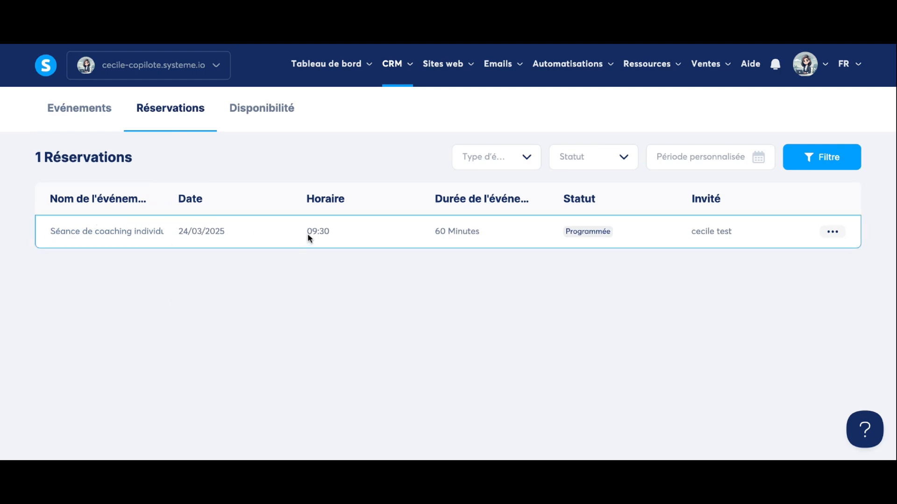
left_click(836, 235)
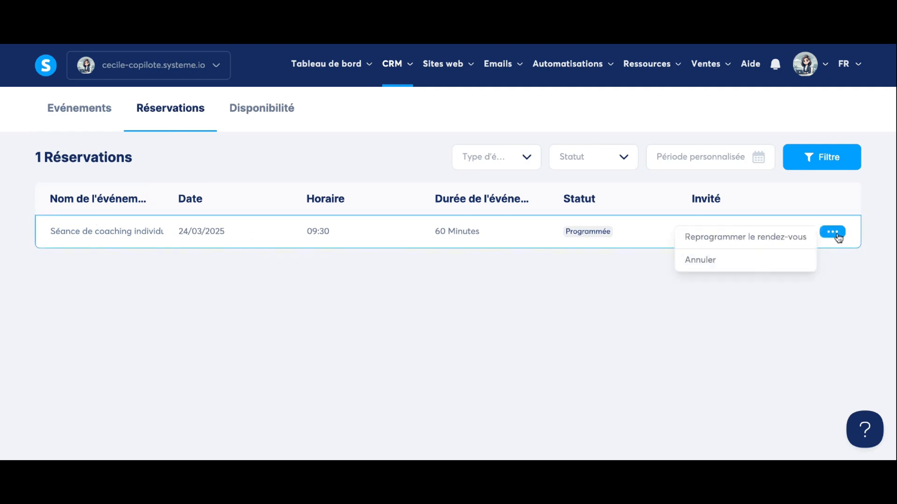
left_click(733, 241)
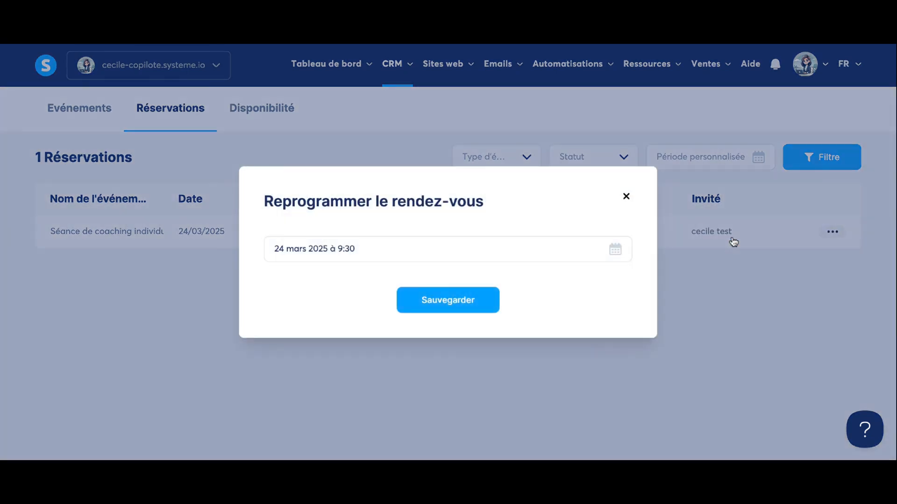
left_click(627, 196)
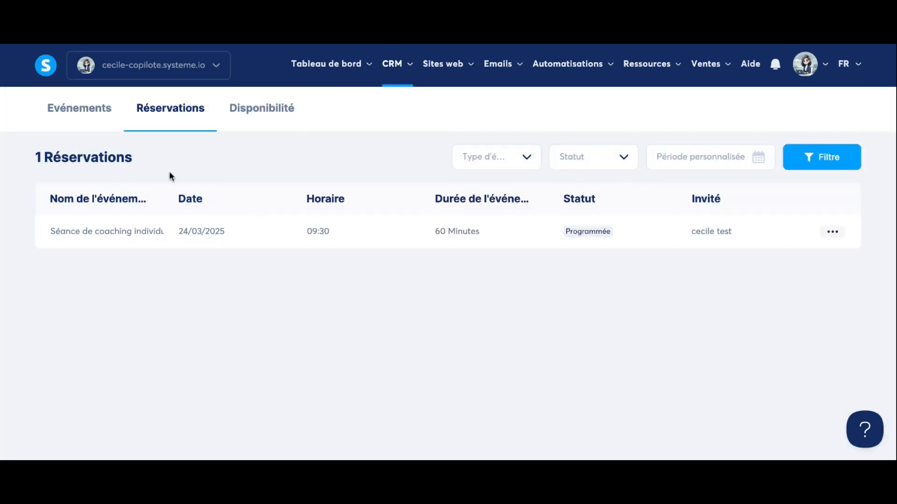
left_click(279, 112)
Review the weekly availability, marking Lun available and then back to Indisponible.
scroll(471, 243, "down", 2)
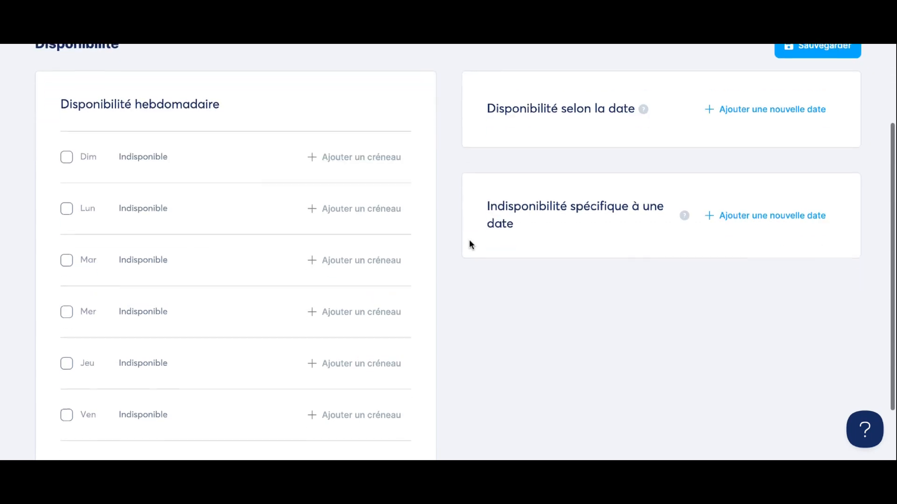
scroll(157, 254, "up", 1)
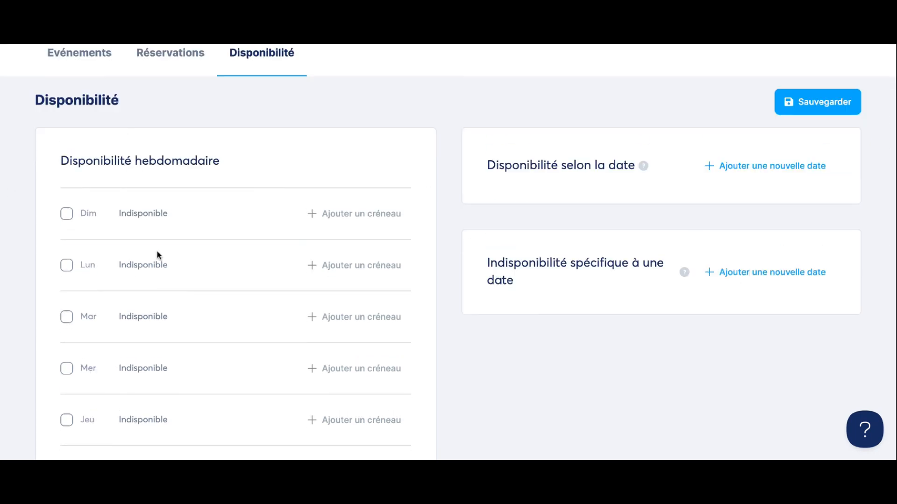
scroll(157, 254, "down", 2)
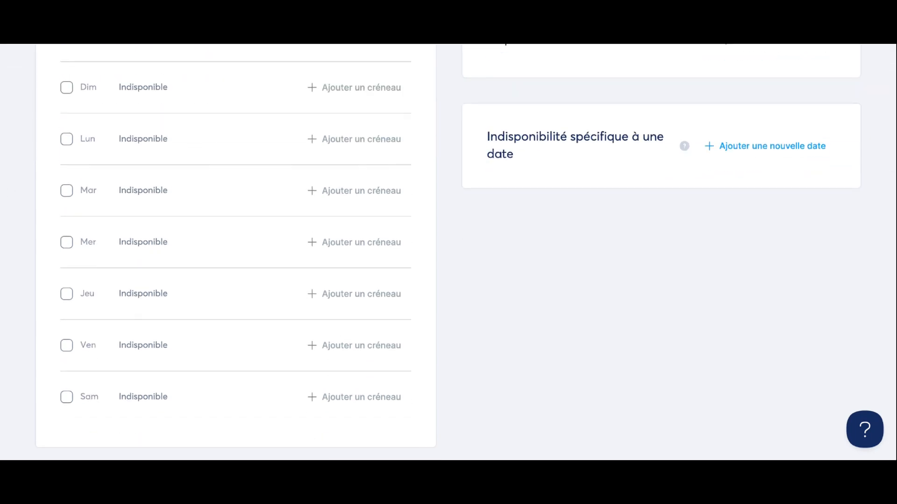
scroll(157, 123, "up", 1)
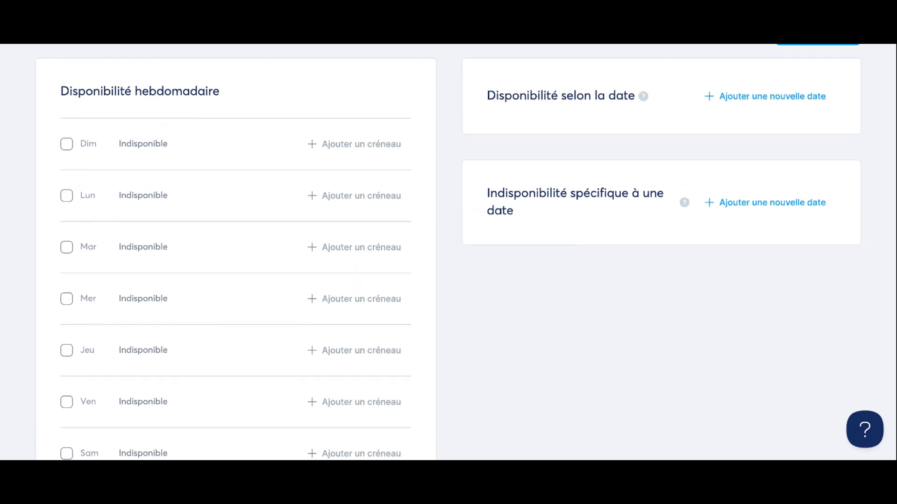
left_click(67, 197)
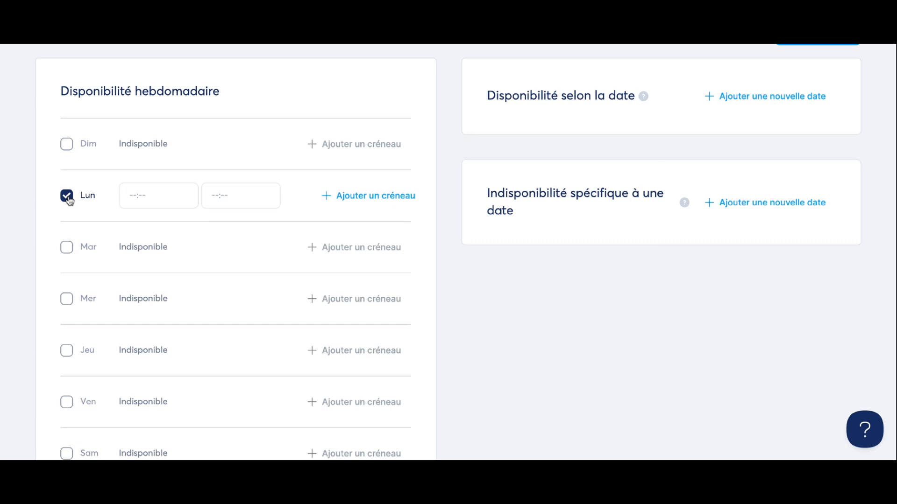
left_click(68, 198)
scroll(384, 188, "up", 2)
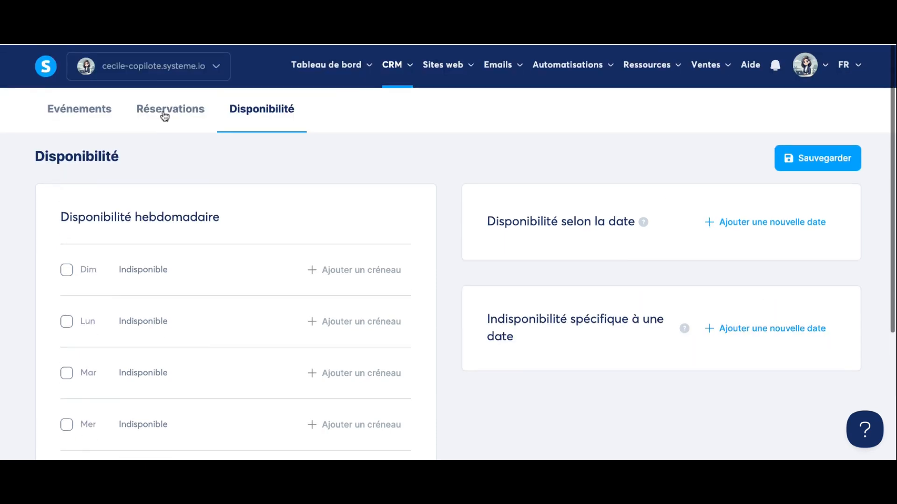
Glance at the Evénements list, then save the availability with every day unavailable.
left_click(74, 112)
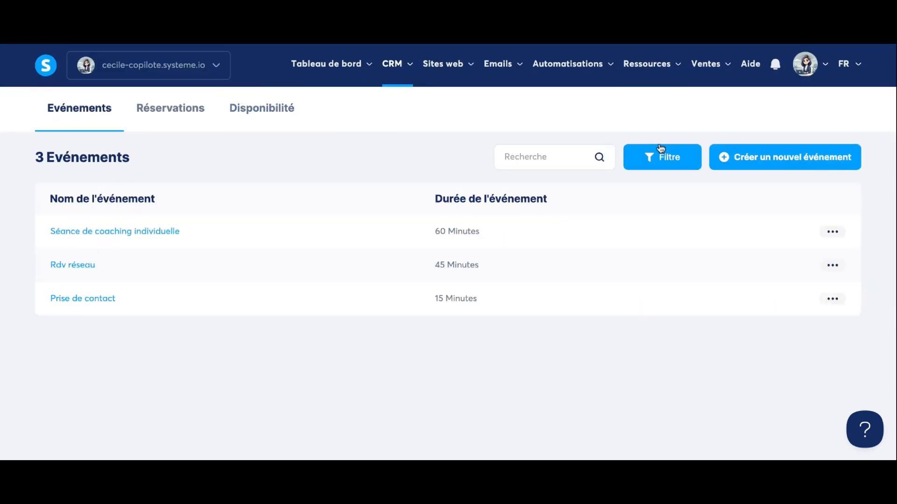
left_click(261, 112)
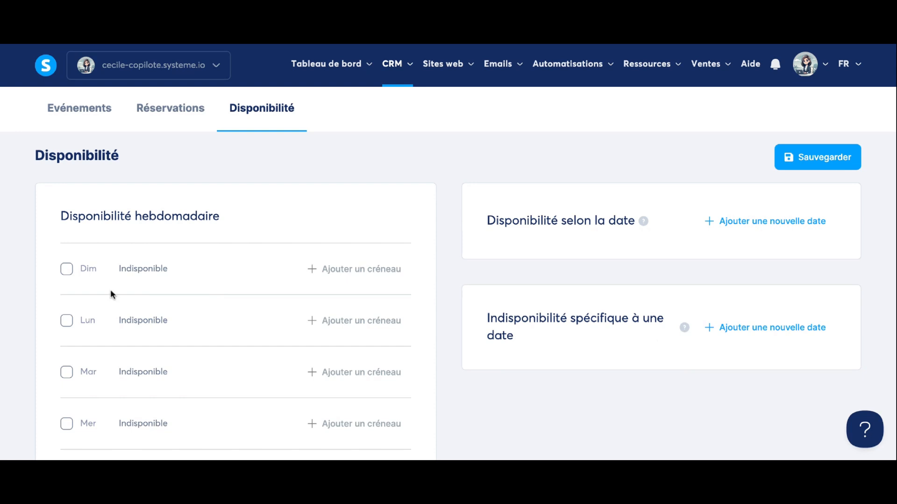
scroll(110, 290, "down", 2)
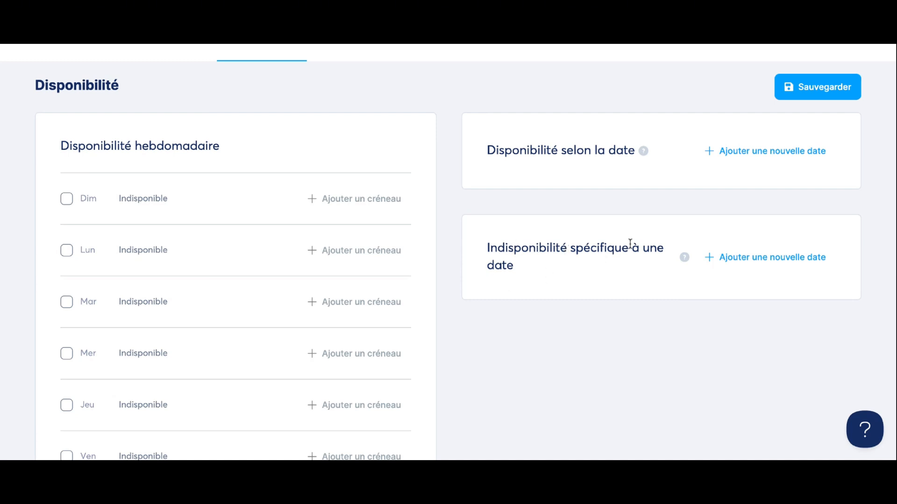
scroll(747, 140, "up", 2)
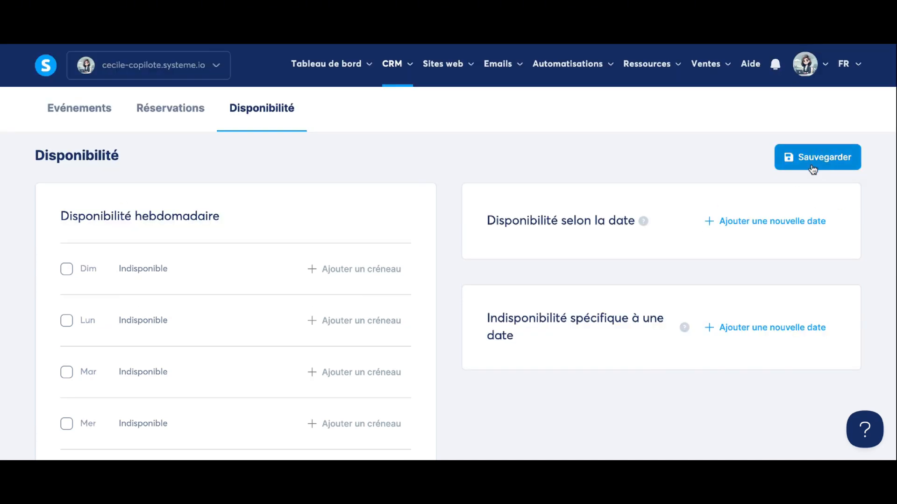
left_click(584, 28)
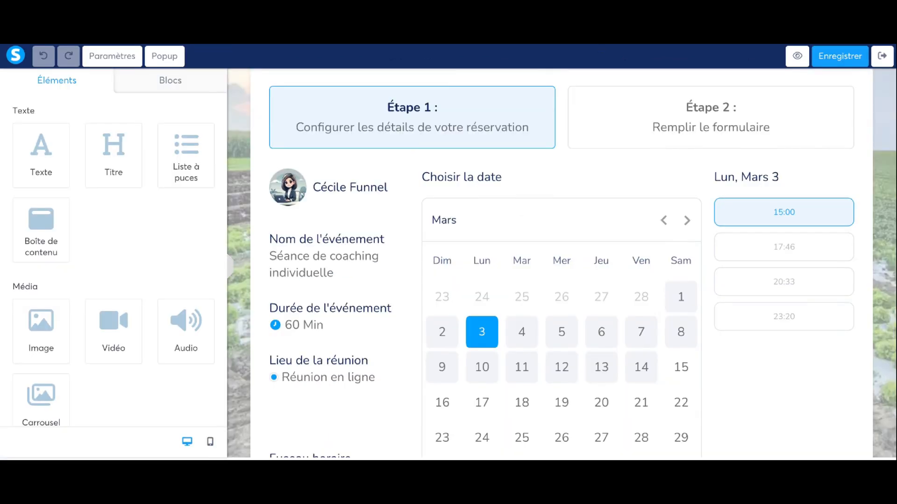